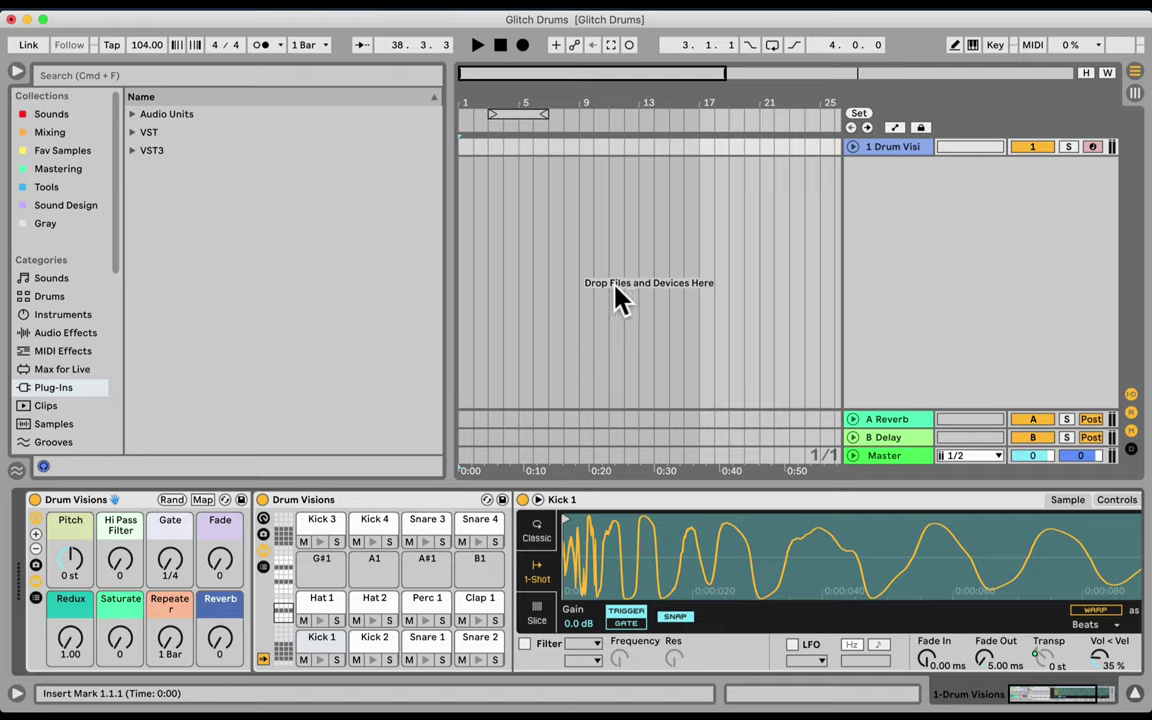
# - In the browser's Places > Packs, expand the Probability Pack by Sonic Faction
pyautogui.scroll(-5, 100, 268)
pyautogui.click(64, 300)
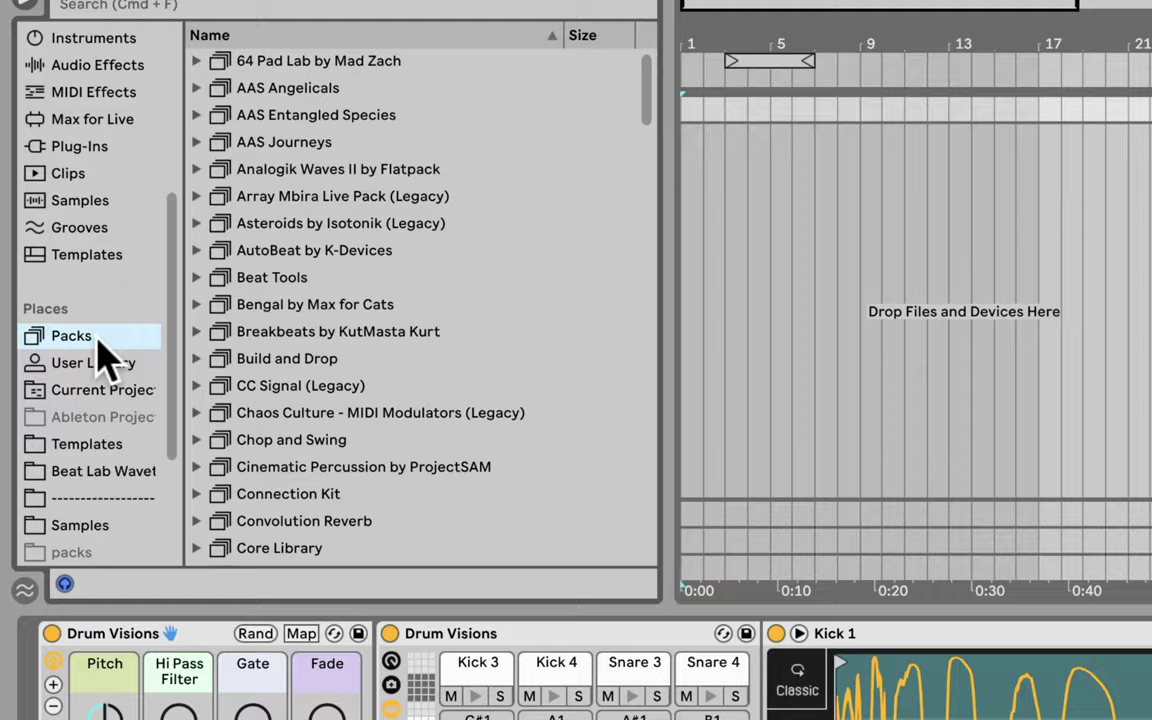
pyautogui.scroll(-12, 352, 262)
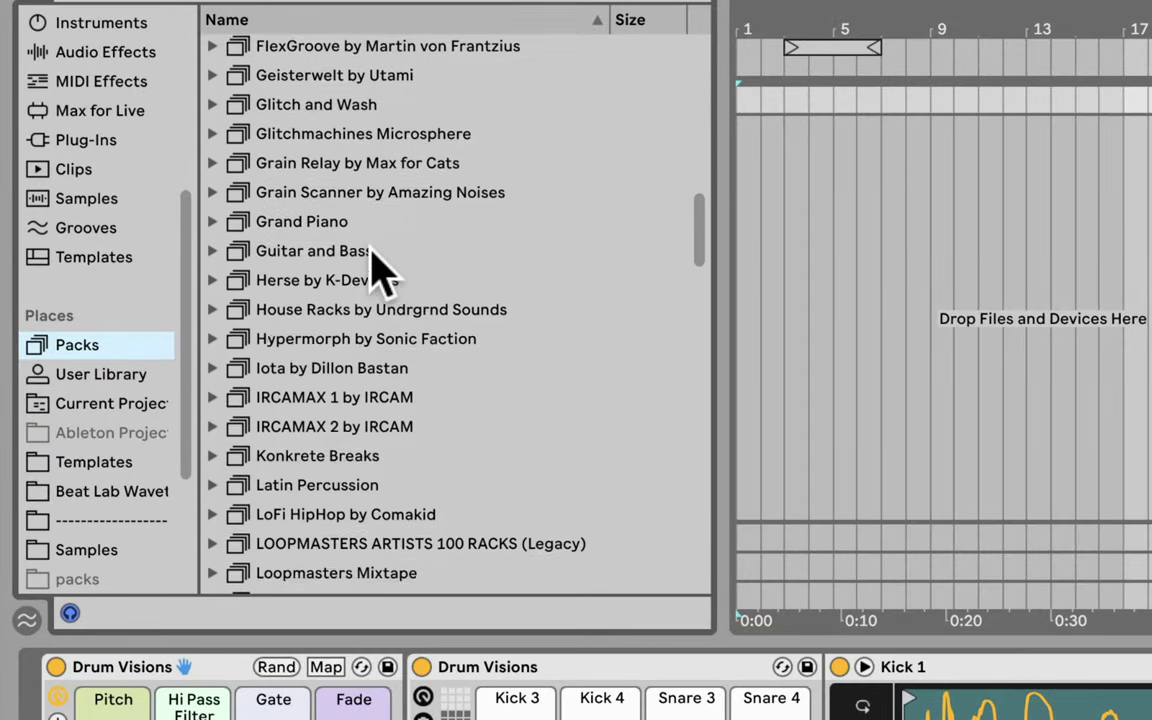
pyautogui.scroll(-20, 380, 268)
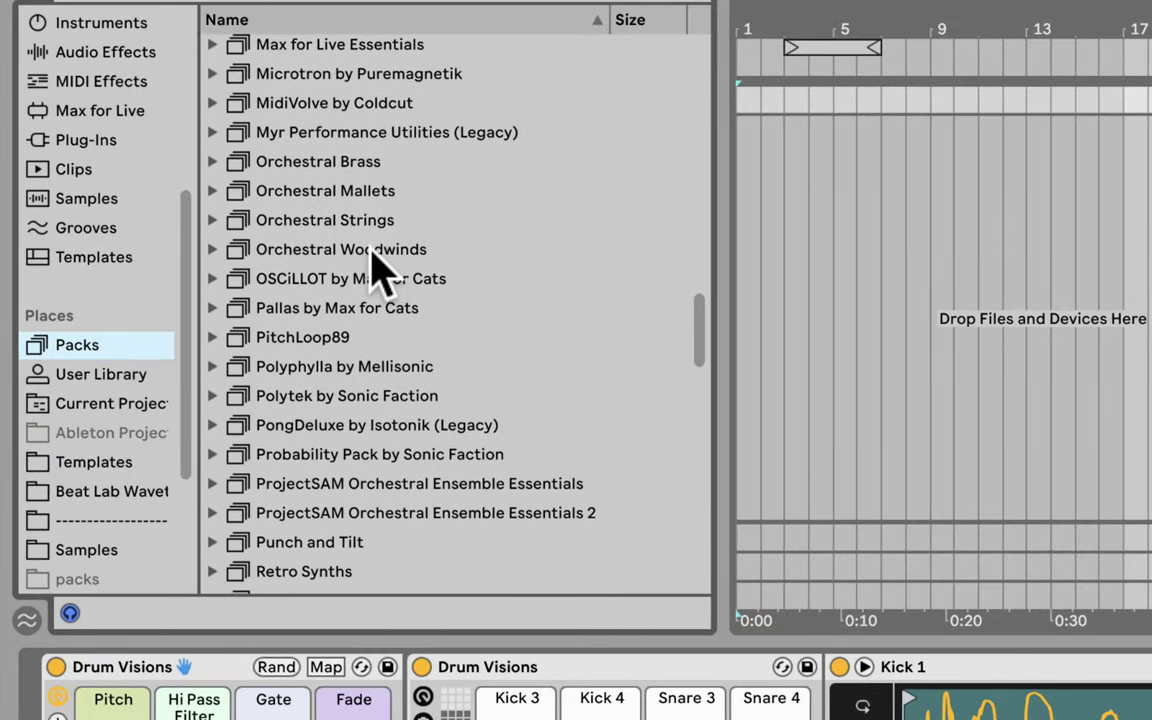
pyautogui.scroll(-7, 383, 268)
pyautogui.scroll(-1, 450, 262)
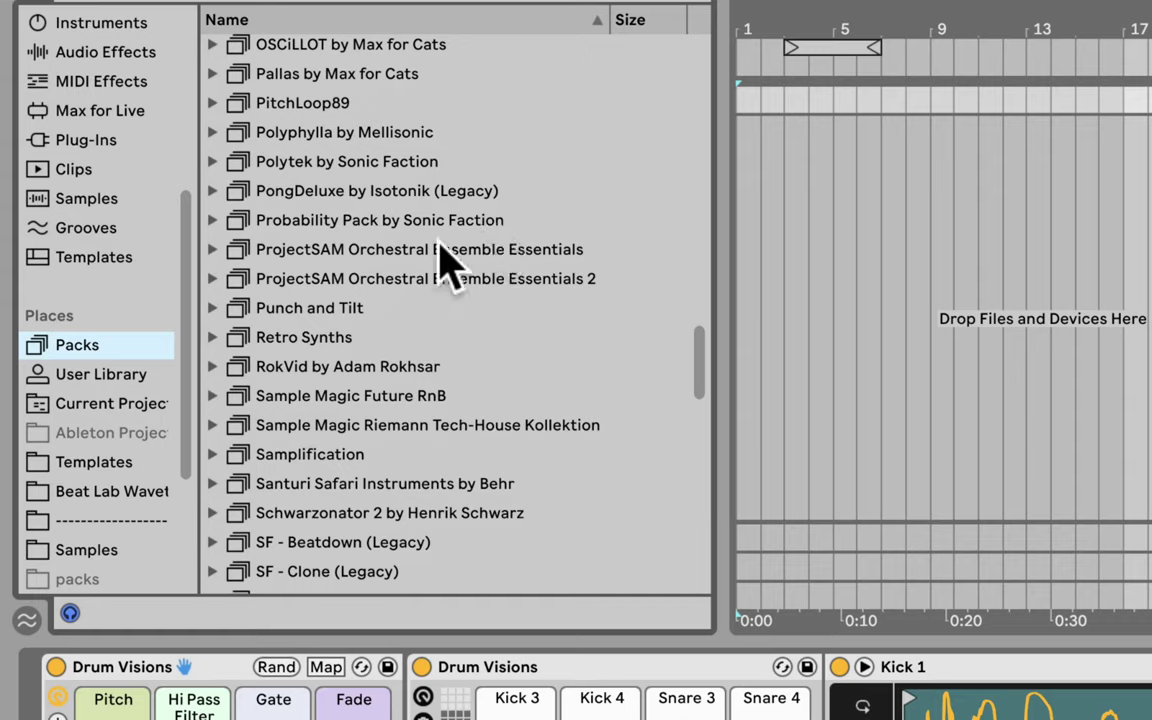
pyautogui.click(363, 228)
pyautogui.scroll(-15, 458, 252)
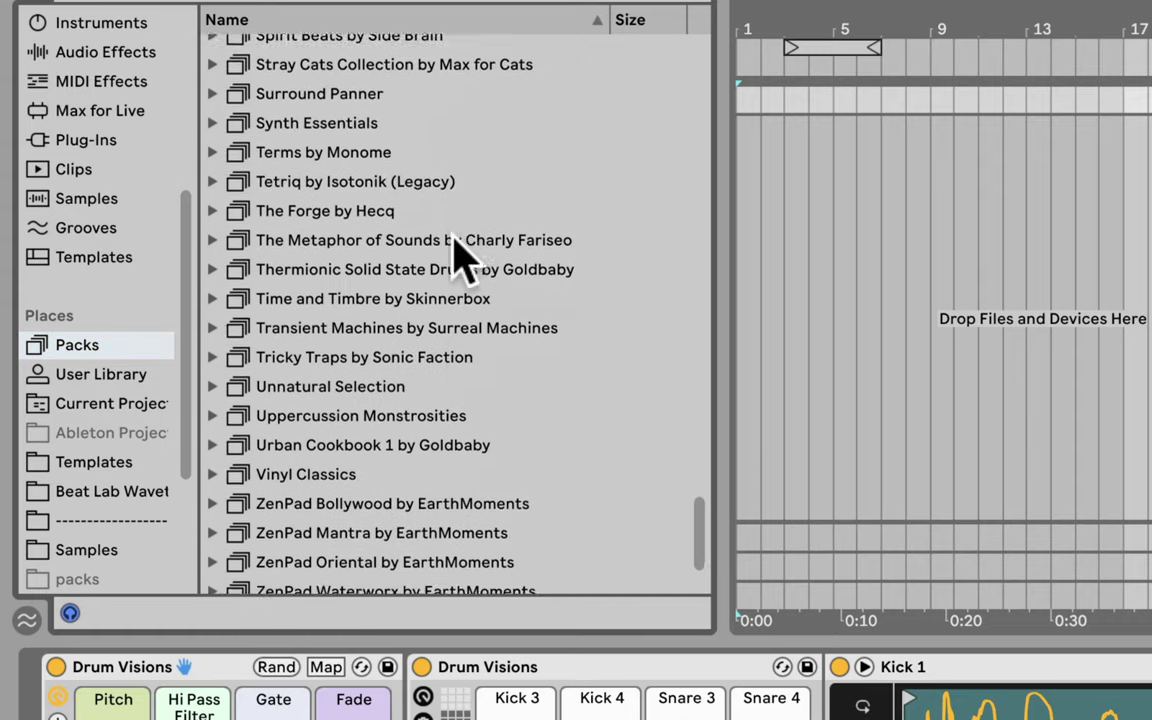
pyautogui.scroll(-4, 455, 260)
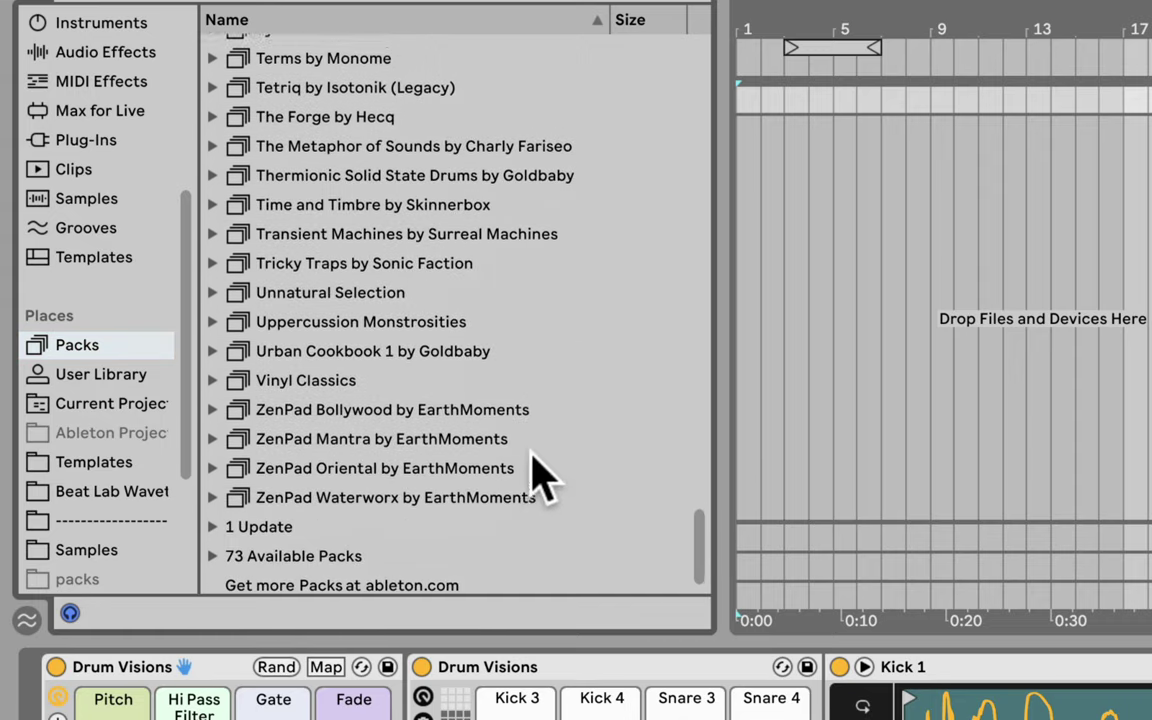
pyautogui.scroll(20, 537, 474)
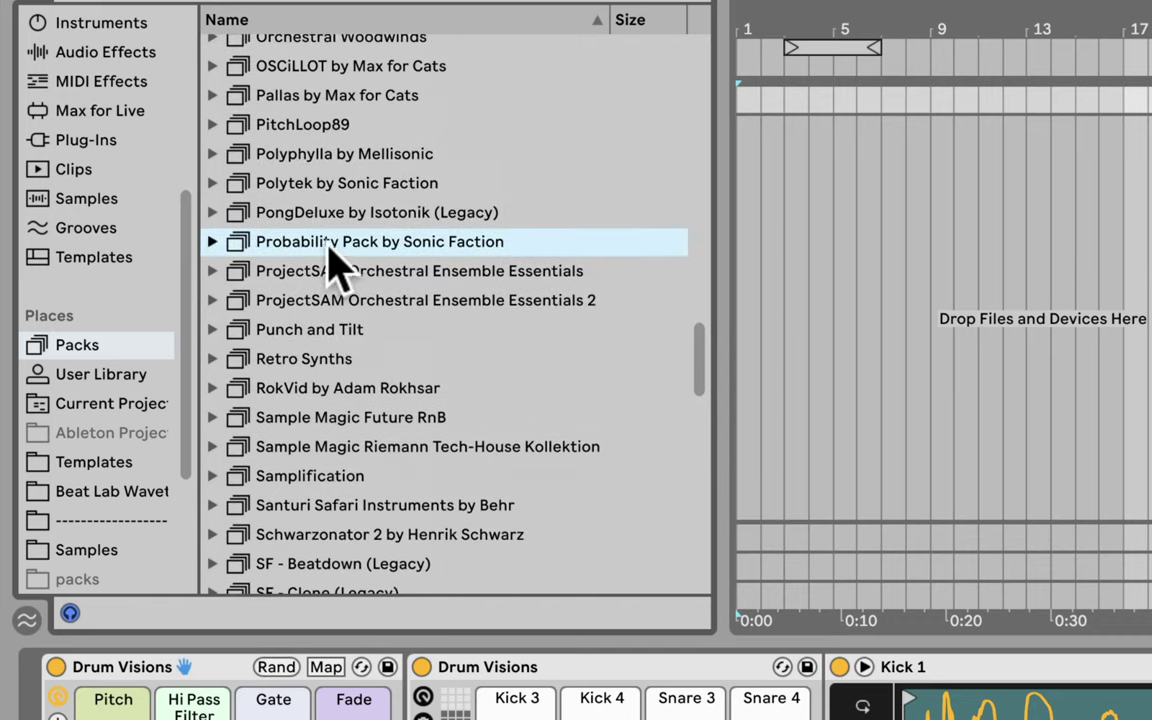
pyautogui.click(320, 241)
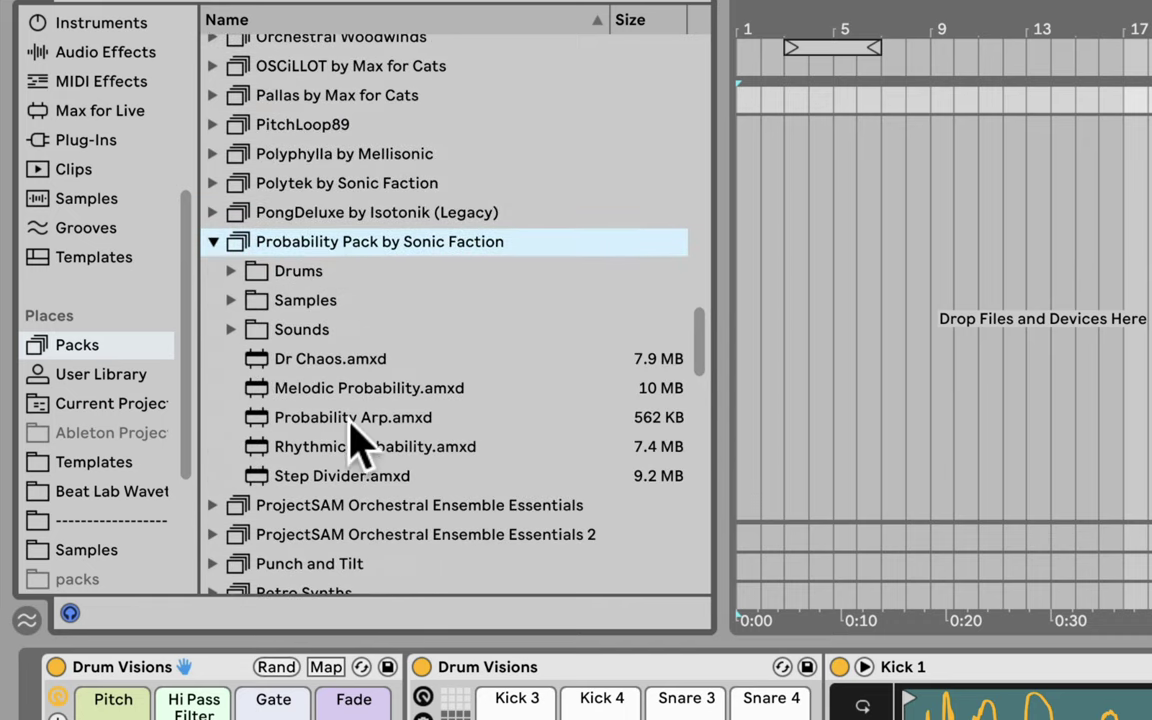
# - Drag Step Divider.amxd onto the drum track, placing it before Drum Visions
pyautogui.click(312, 477)
pyautogui.moveTo(312, 478); pyautogui.dragTo(43, 705)
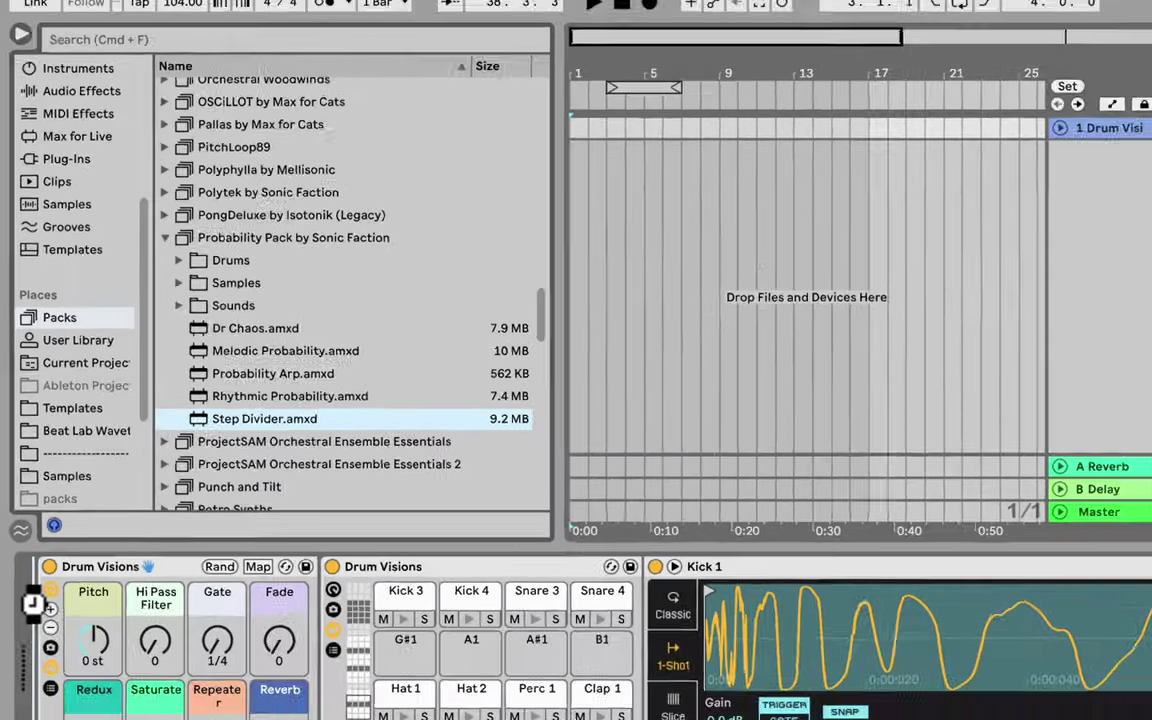
pyautogui.moveTo(33, 605); pyautogui.dragTo(35, 610)
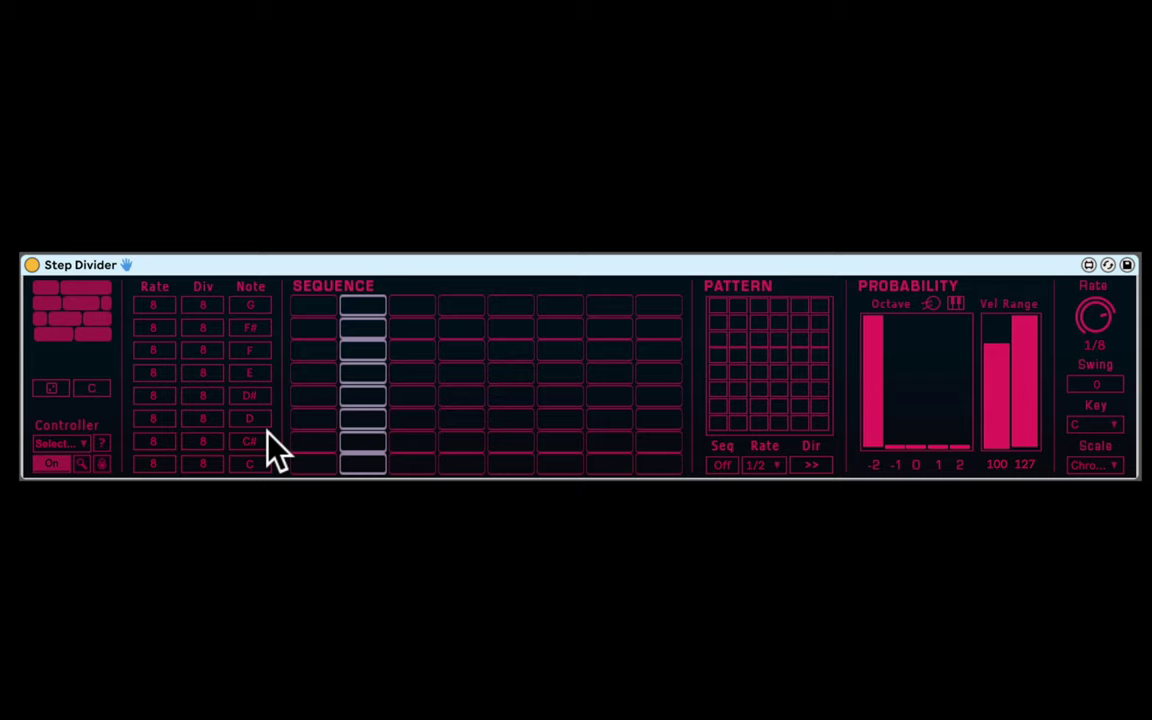
pyautogui.hscroll(2, 700, 395)
pyautogui.hscroll(10, 725, 408)
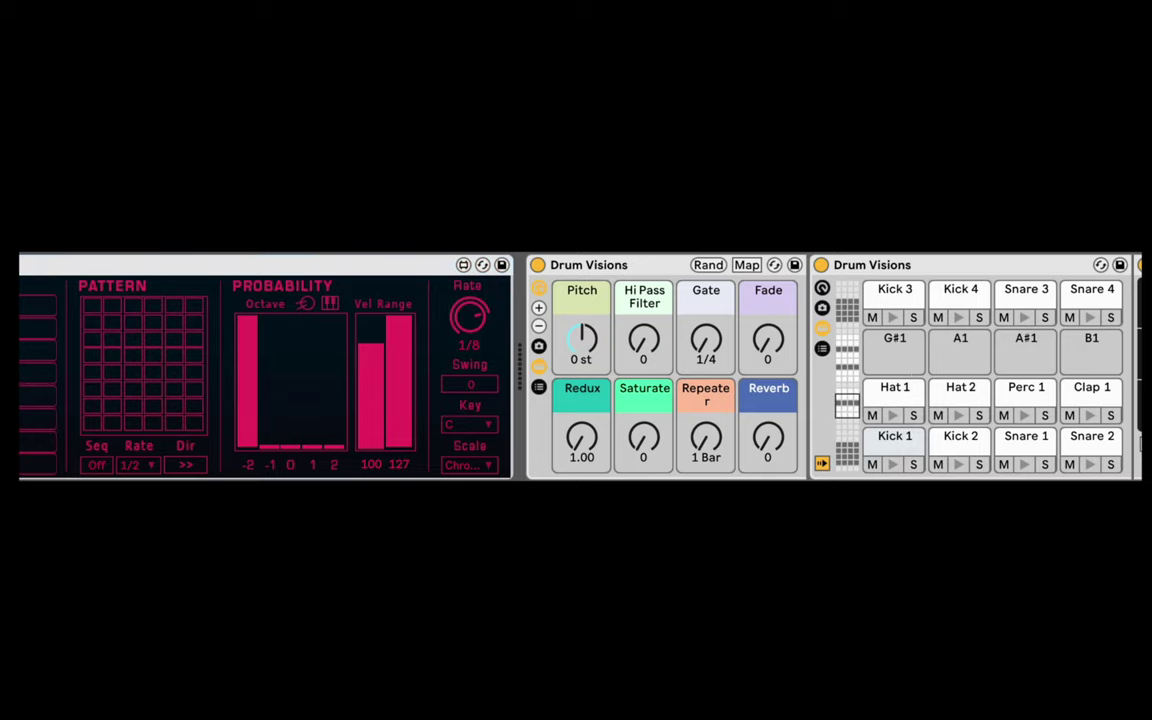
pyautogui.click(848, 383)
pyautogui.click(848, 358)
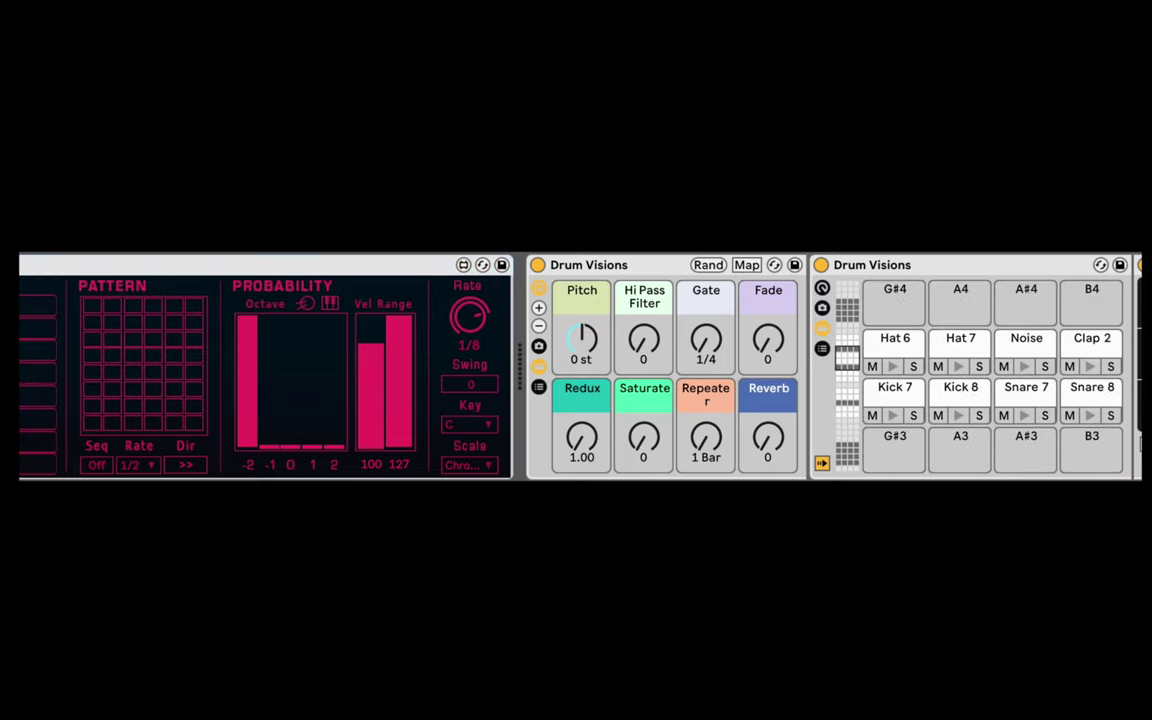
pyautogui.click(848, 335)
pyautogui.click(848, 383)
pyautogui.click(848, 403)
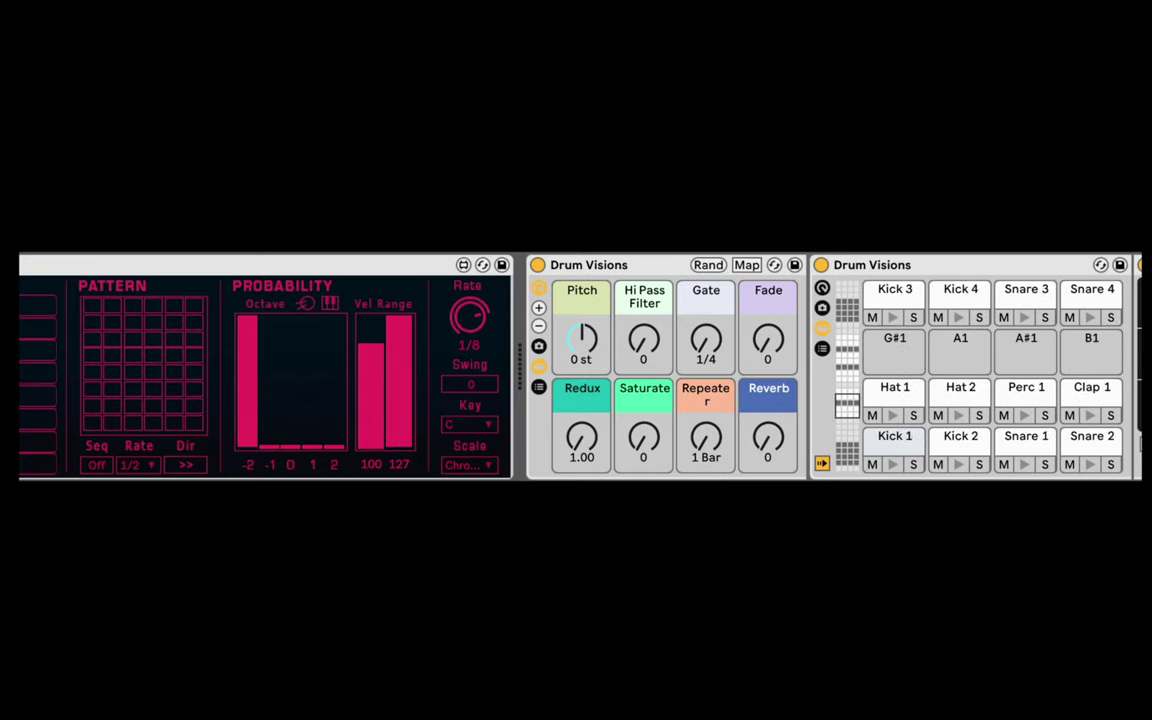
pyautogui.hscroll(-10, 689, 424)
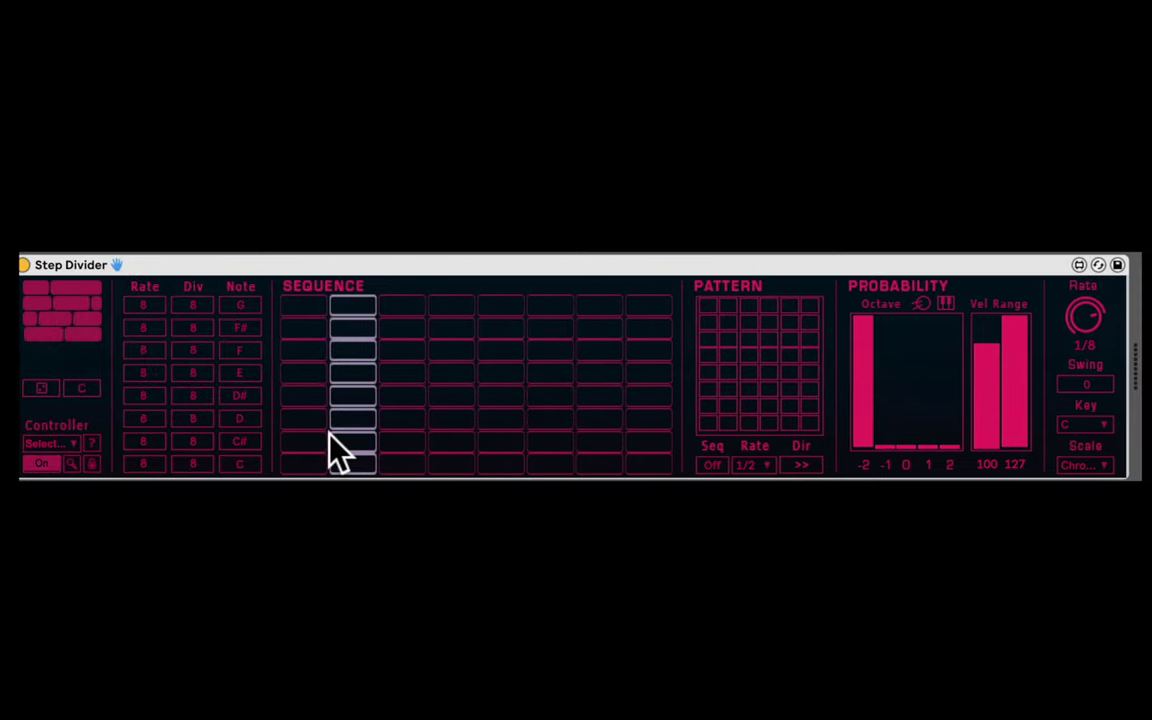
# - Turn on C at steps 1 and 5 and D at steps 3 and 6, and fill all eight E-row steps
pyautogui.moveTo(328, 466); pyautogui.dragTo(316, 463)
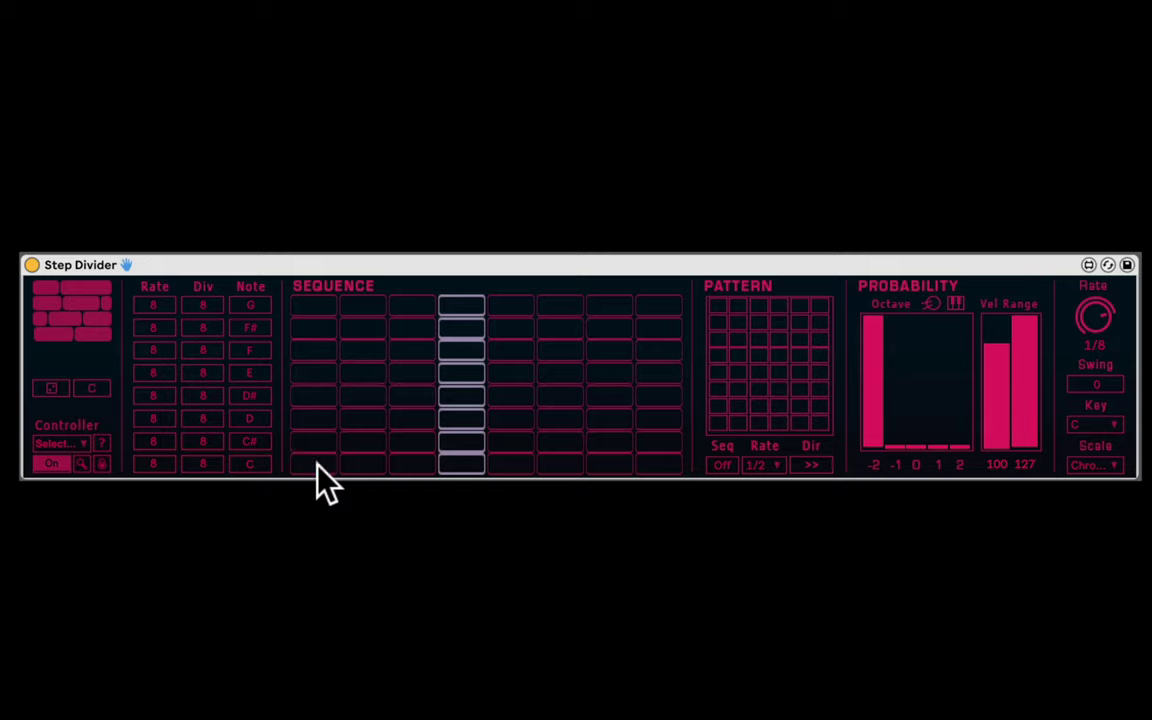
pyautogui.click(316, 464)
pyautogui.click(414, 442)
pyautogui.click(414, 442)
pyautogui.click(411, 443)
pyautogui.click(409, 441)
pyautogui.click(410, 428)
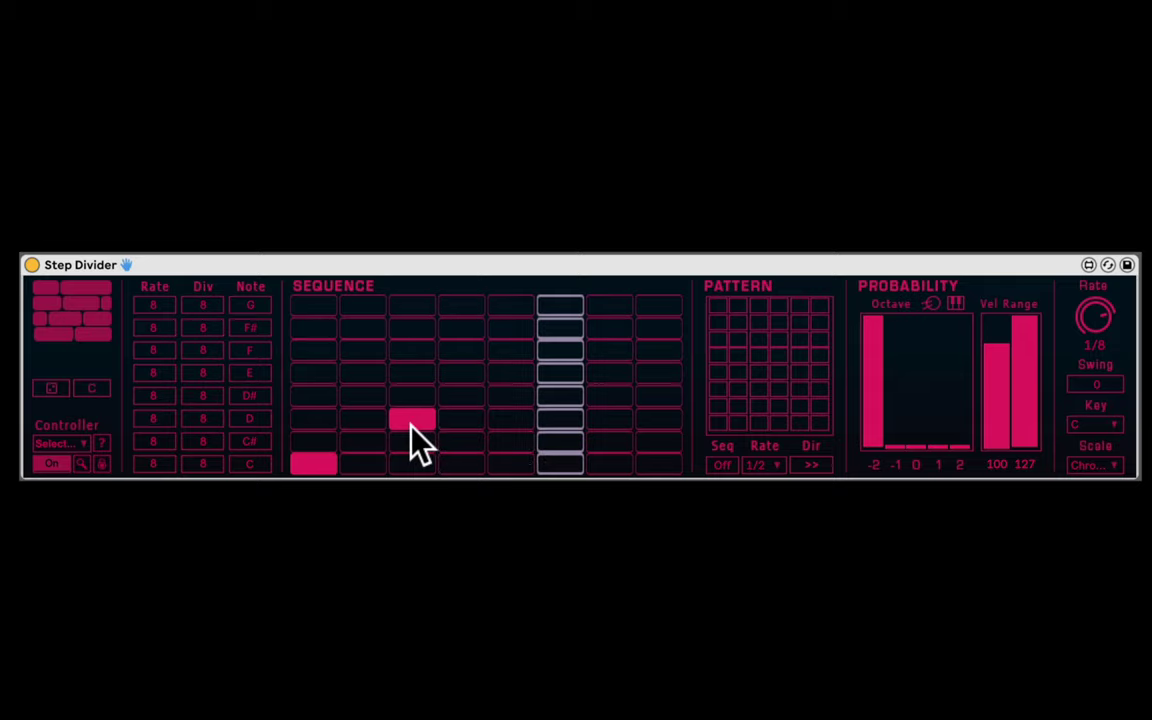
pyautogui.click(564, 420)
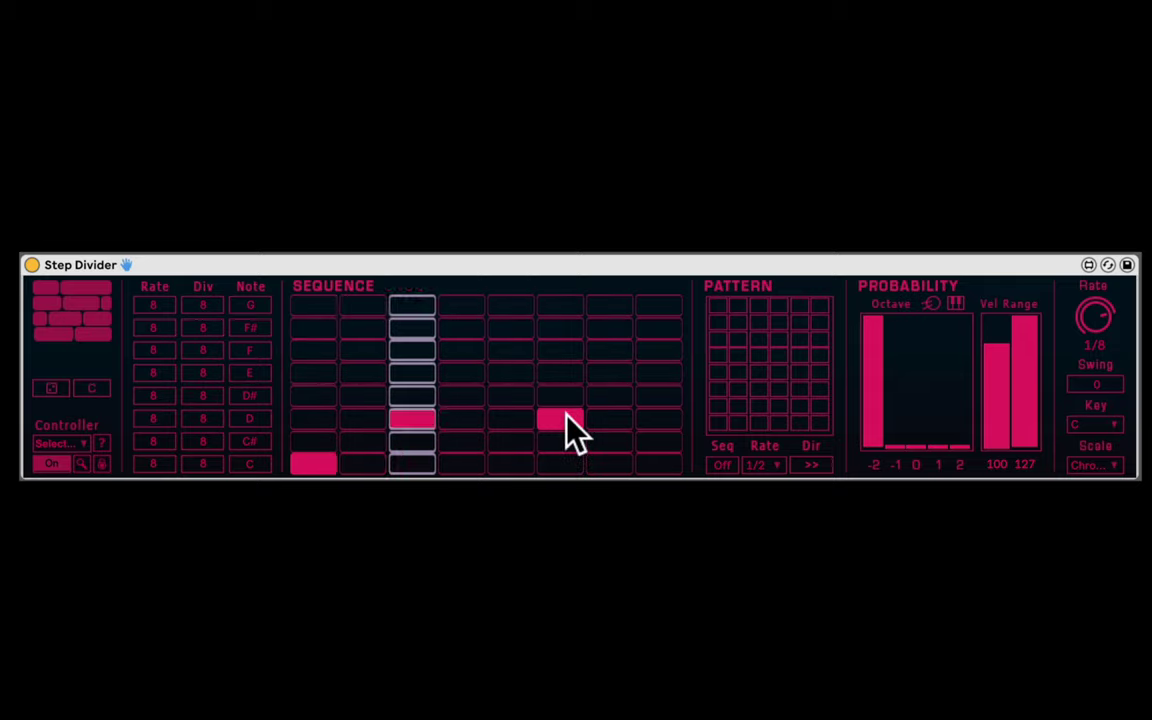
pyautogui.click(508, 463)
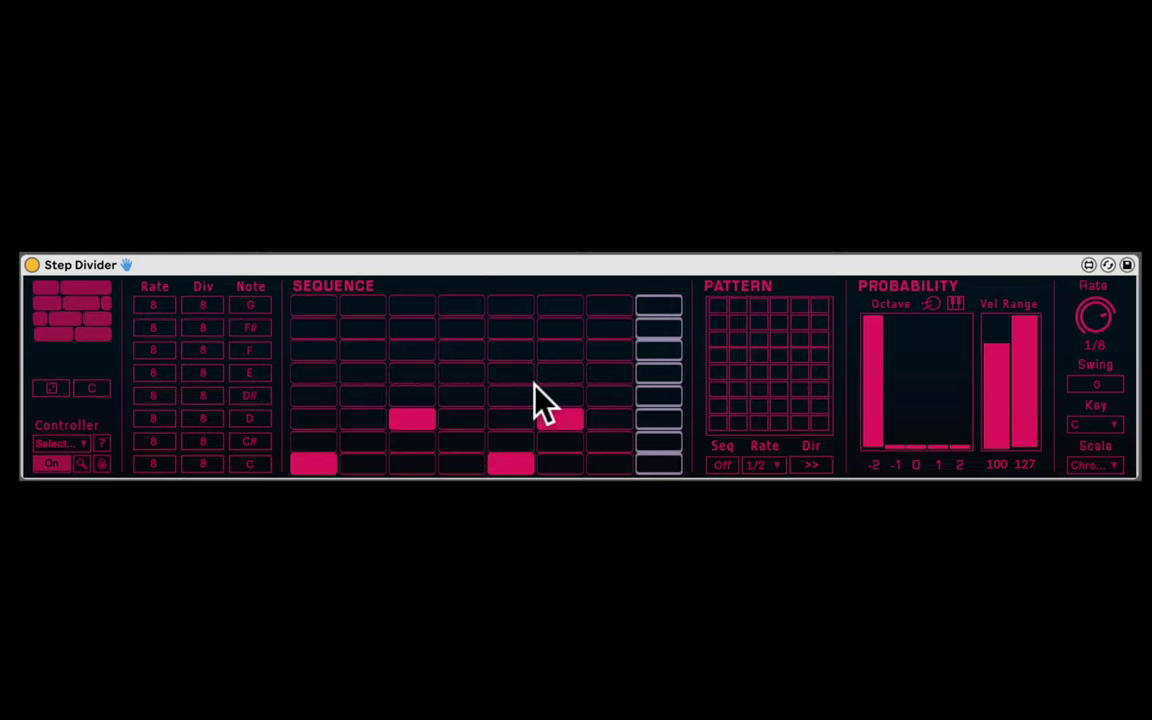
pyautogui.moveTo(310, 373)
pyautogui.mouseDown()
pyautogui.moveTo(588, 378)
pyautogui.moveTo(661, 391)
pyautogui.mouseUp()
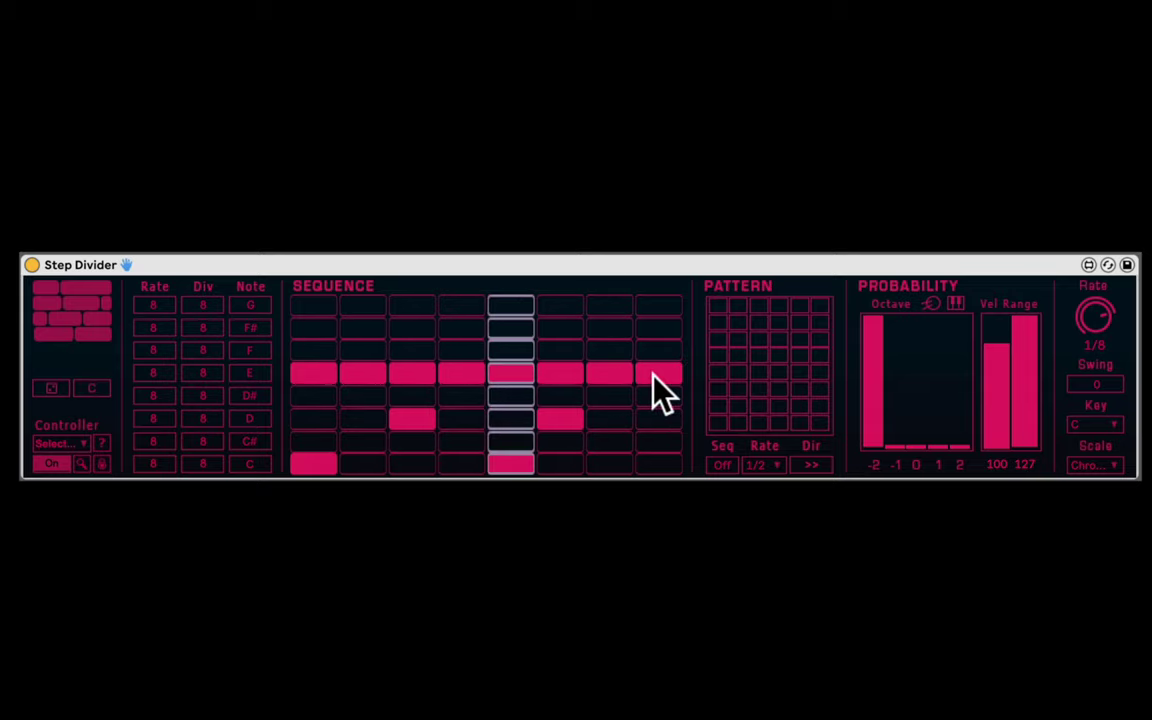
# - Try subdivisions on the third E-row step, then return it to a single hit
pyautogui.click(417, 378)
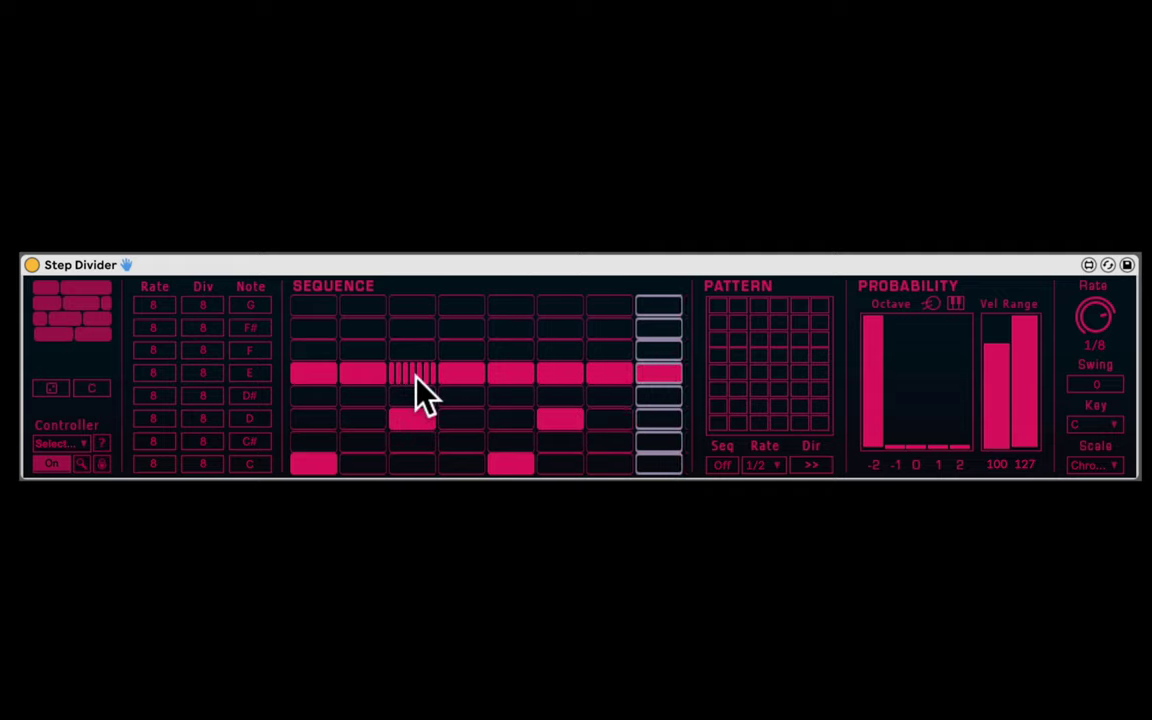
pyautogui.click(417, 378)
pyautogui.click(417, 378)
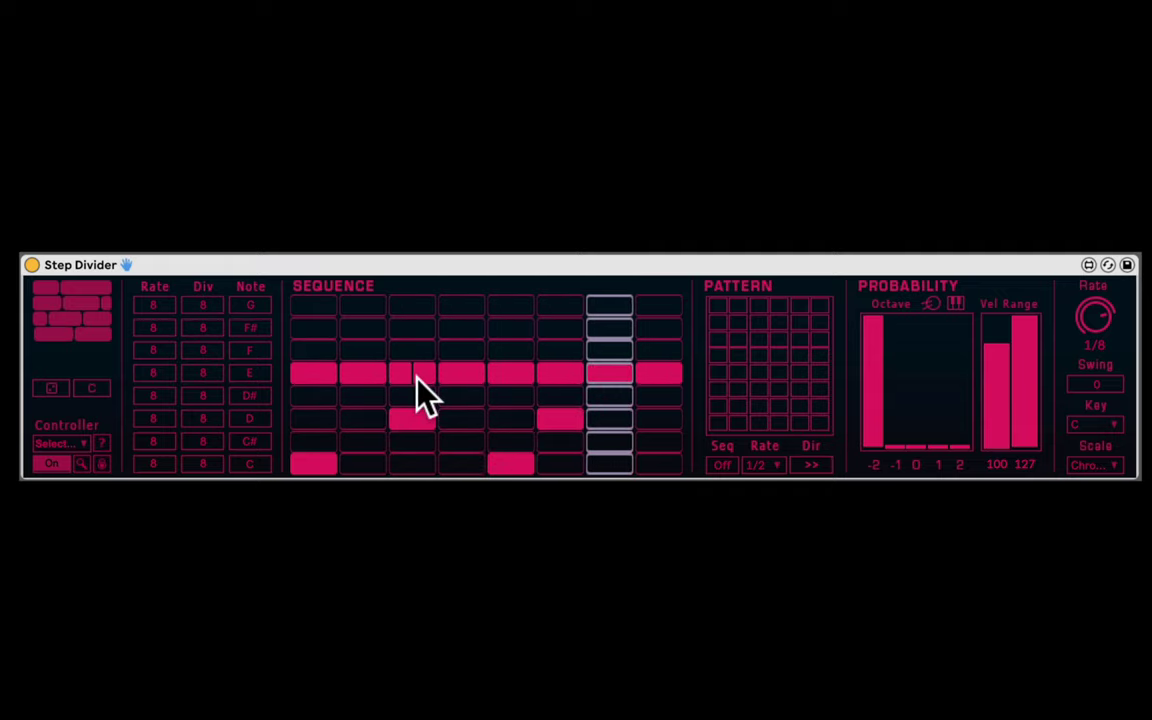
pyautogui.click(417, 378)
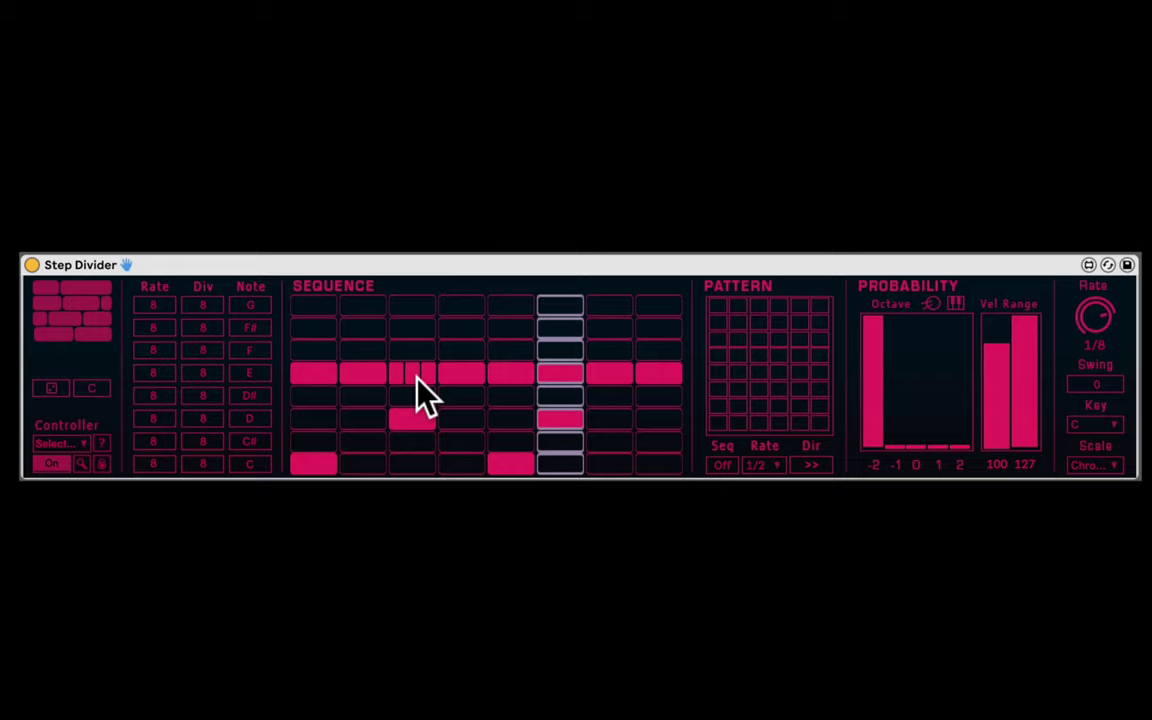
pyautogui.click(417, 378)
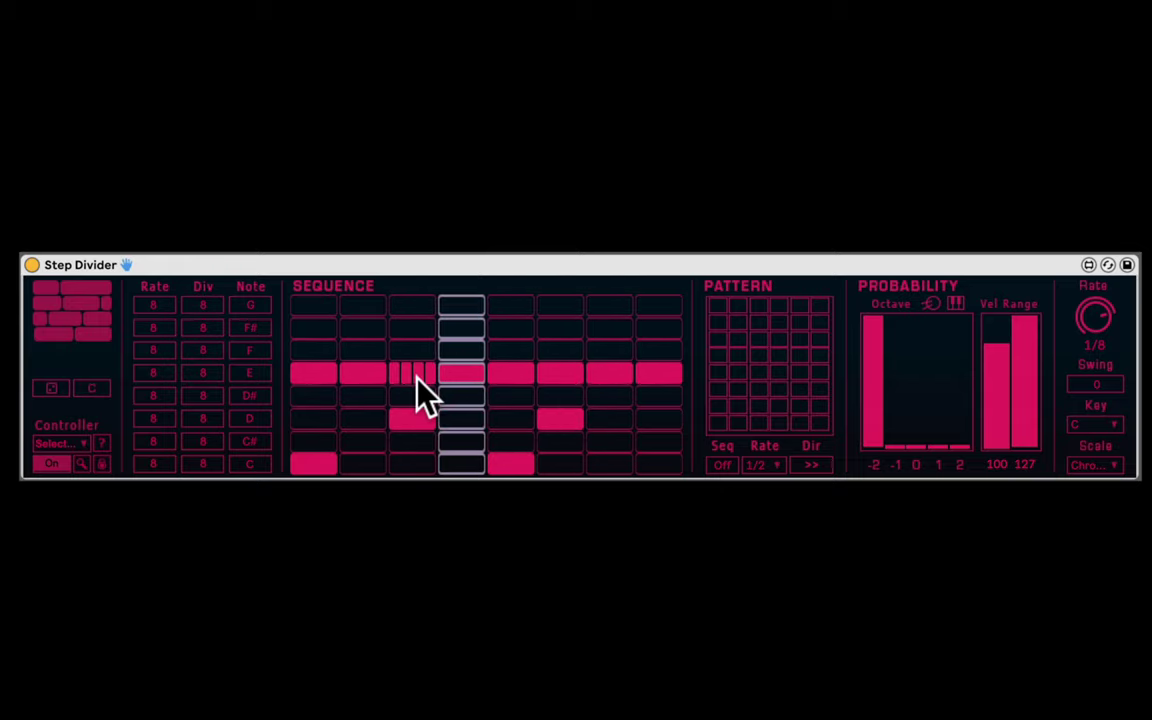
pyautogui.click(417, 378)
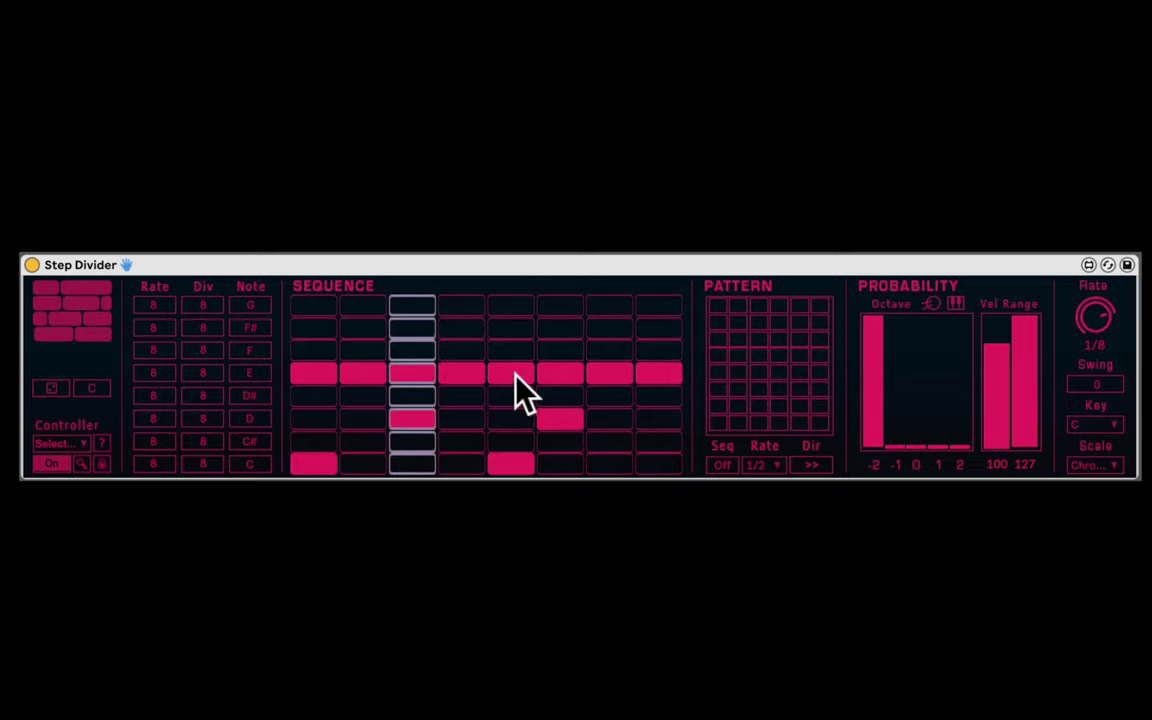
# - Ratchet E-row steps 5, 7, 4 and 2, splitting step 4 most finely
pyautogui.click(514, 378)
pyautogui.click(605, 378)
pyautogui.click(463, 380)
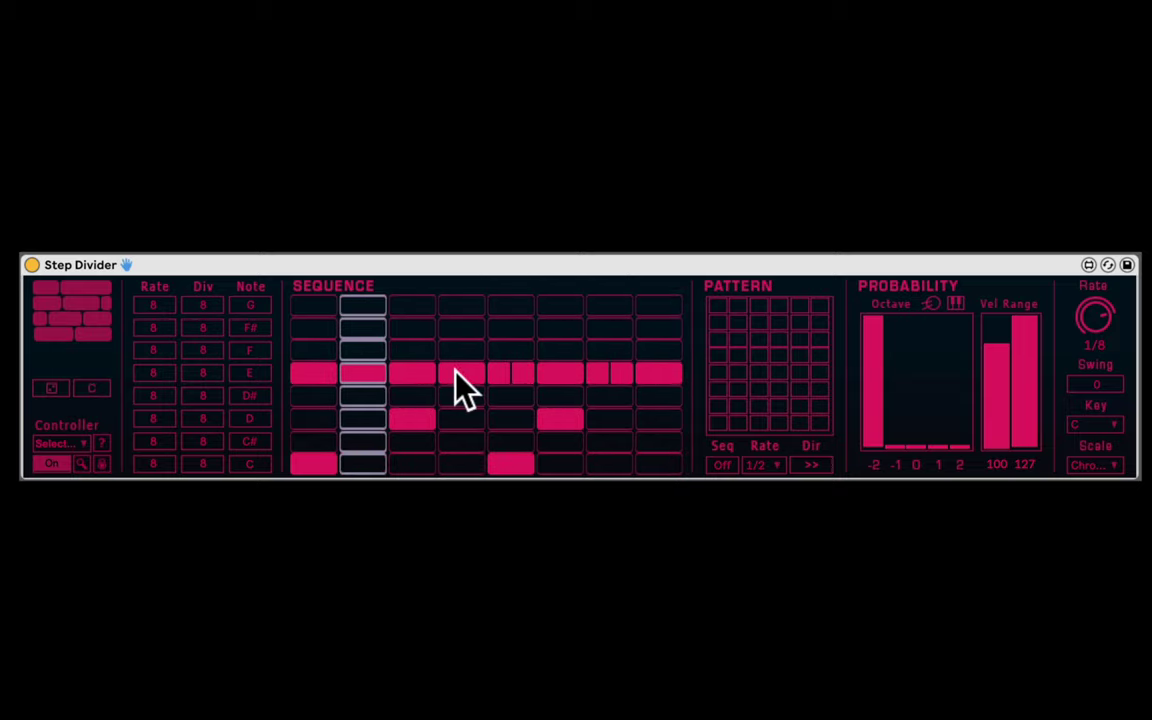
pyautogui.click(463, 380)
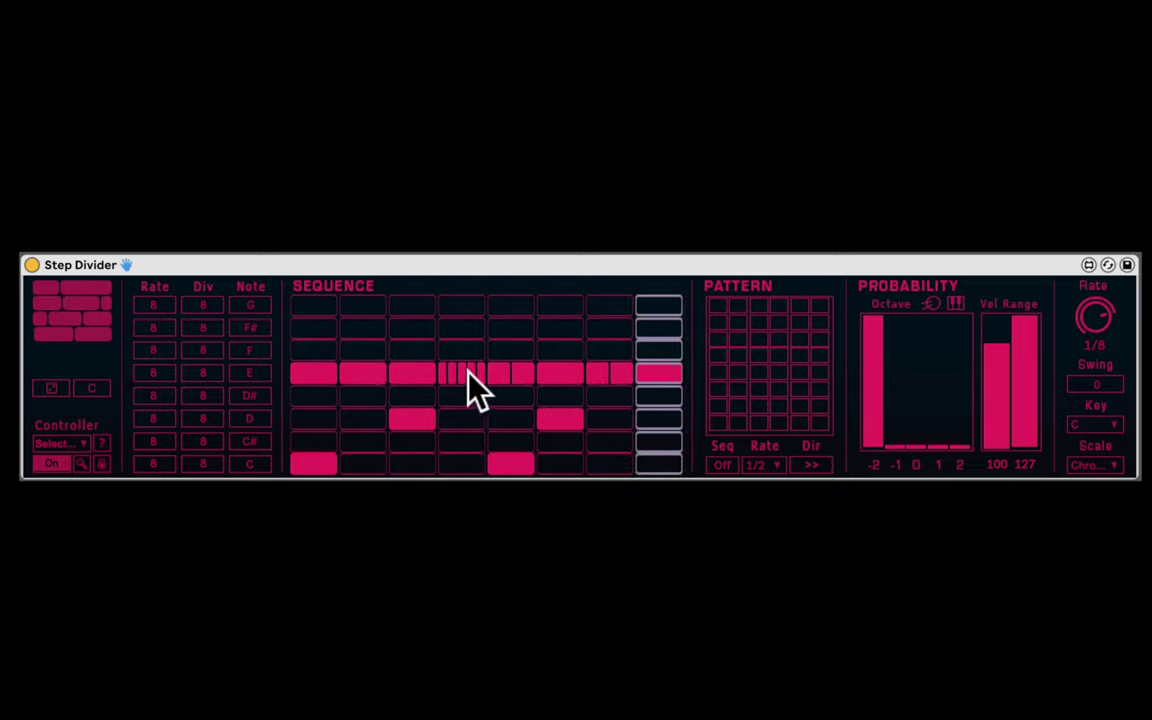
pyautogui.click(366, 375)
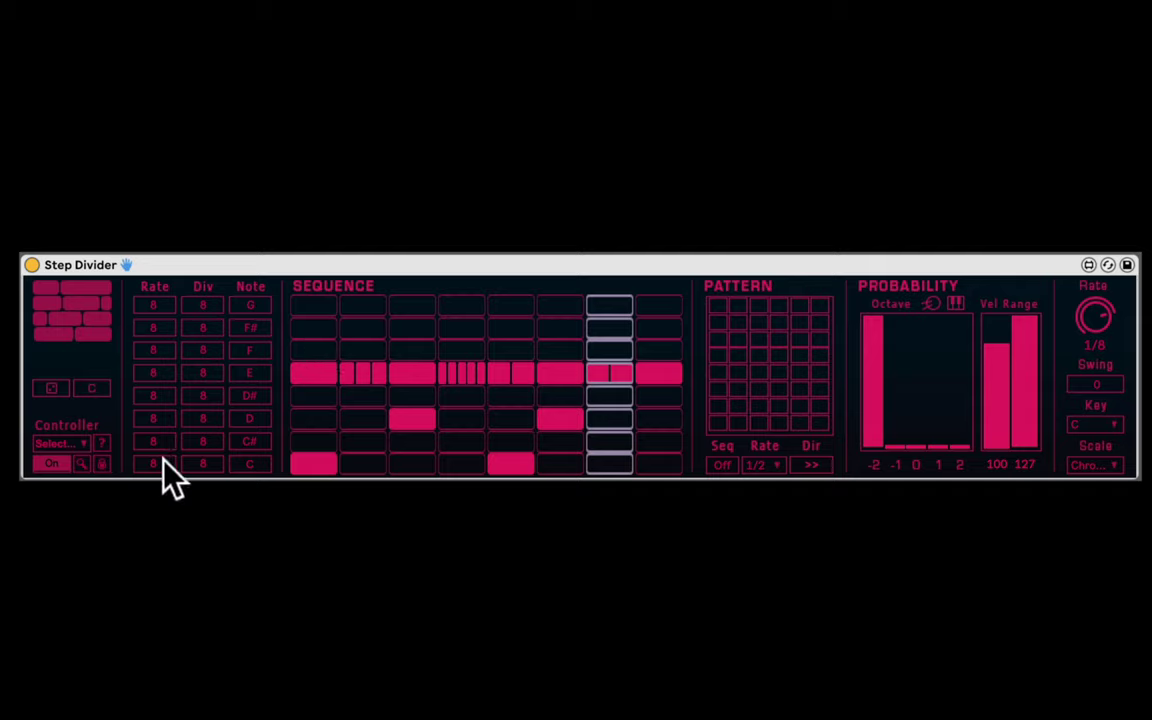
# - Raise the C row's division and rate, then add two hits in the finer C-row pattern
pyautogui.moveTo(202, 464); pyautogui.dragTo(202, 396)
pyautogui.moveTo(162, 463); pyautogui.dragTo(162, 448)
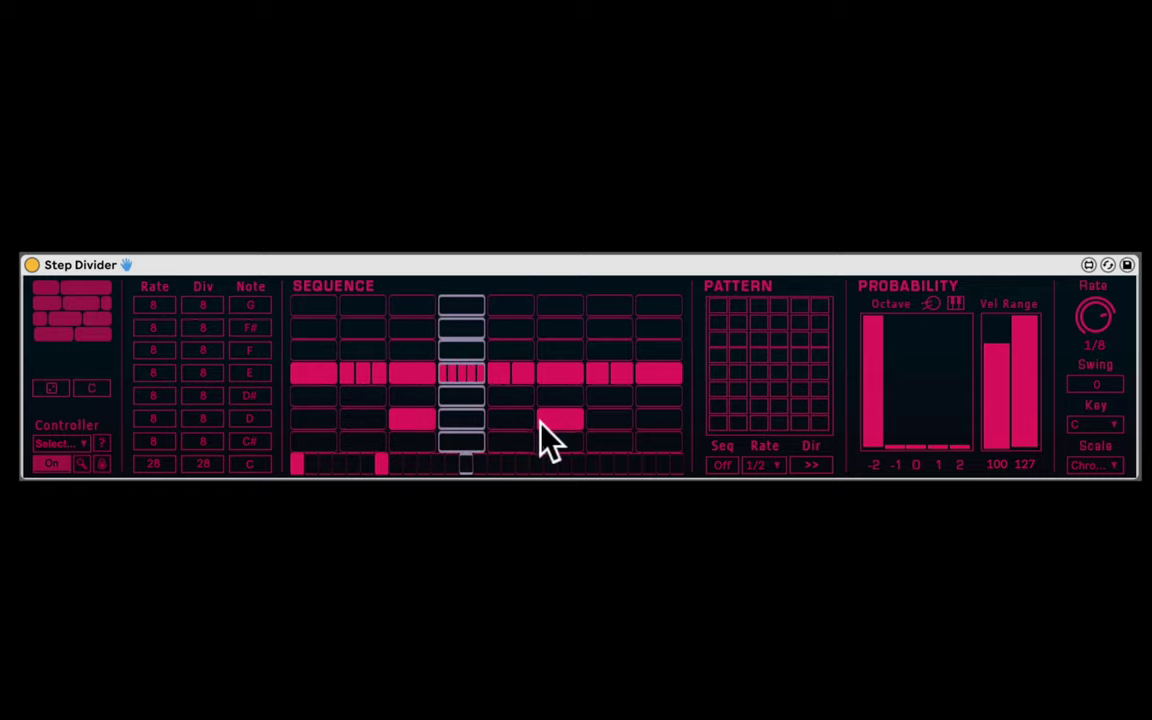
pyautogui.click(649, 463)
pyautogui.click(522, 463)
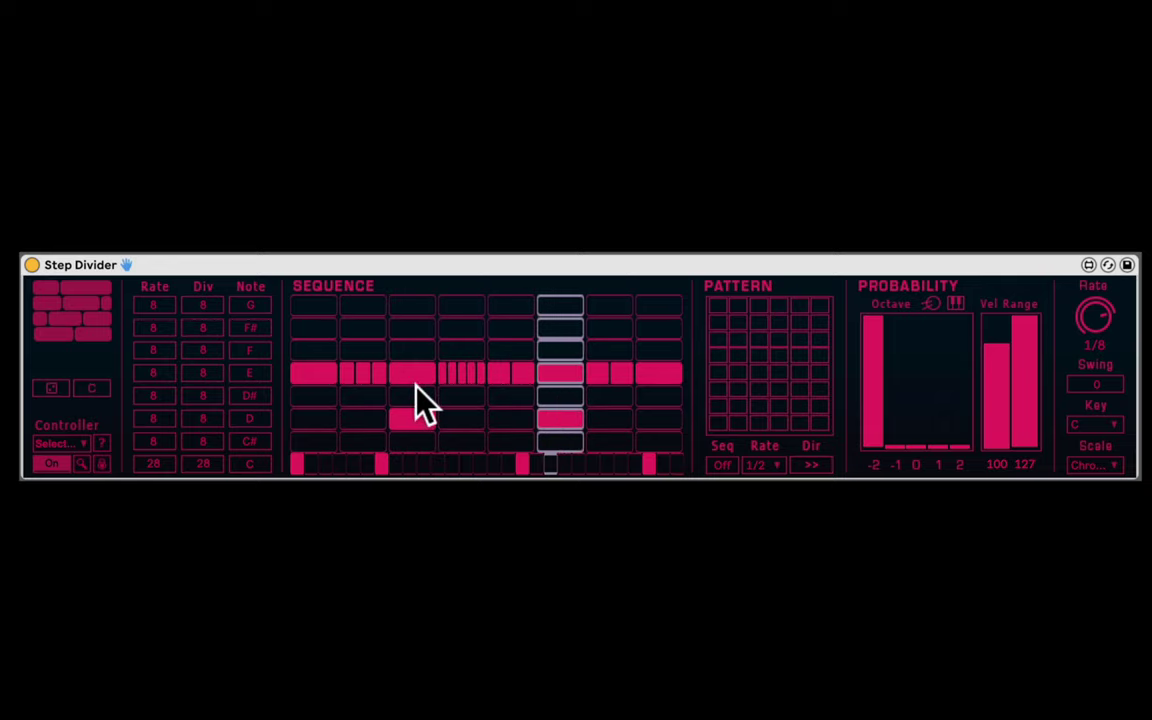
# - Merge E steps 2 and 5 into single hits, rework the C-row hits, and move the second D hit to step 7
pyautogui.click(375, 382)
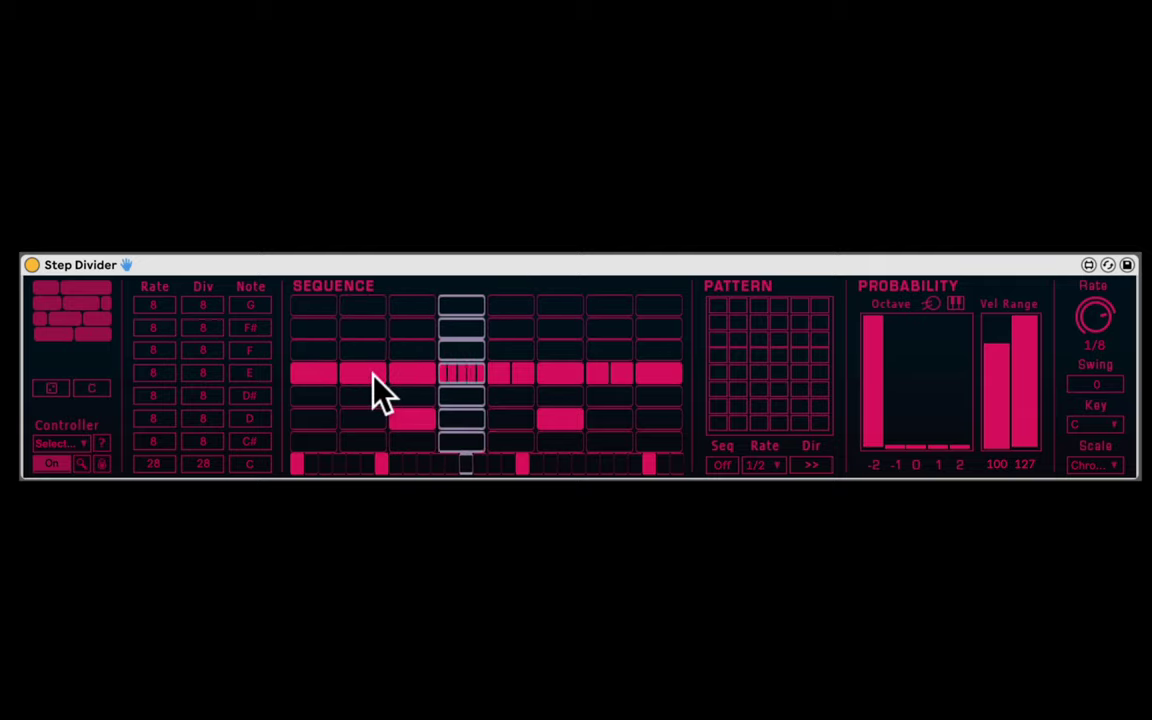
pyautogui.click(490, 374)
pyautogui.click(522, 464)
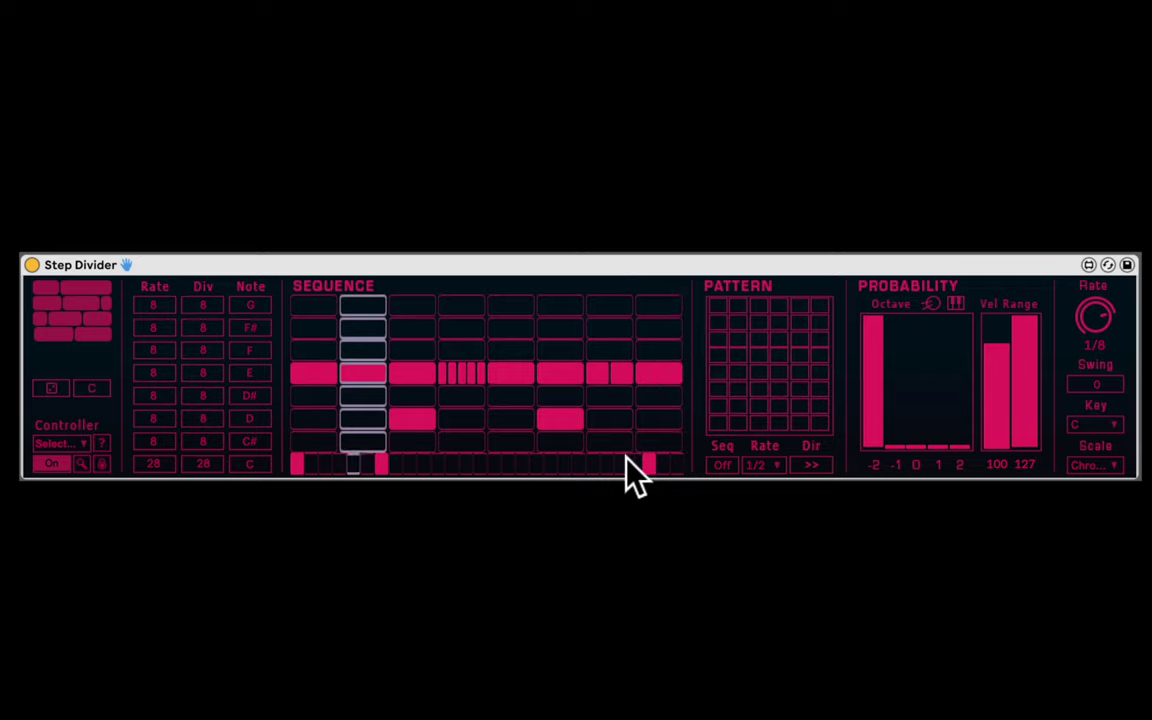
pyautogui.click(648, 463)
pyautogui.click(677, 463)
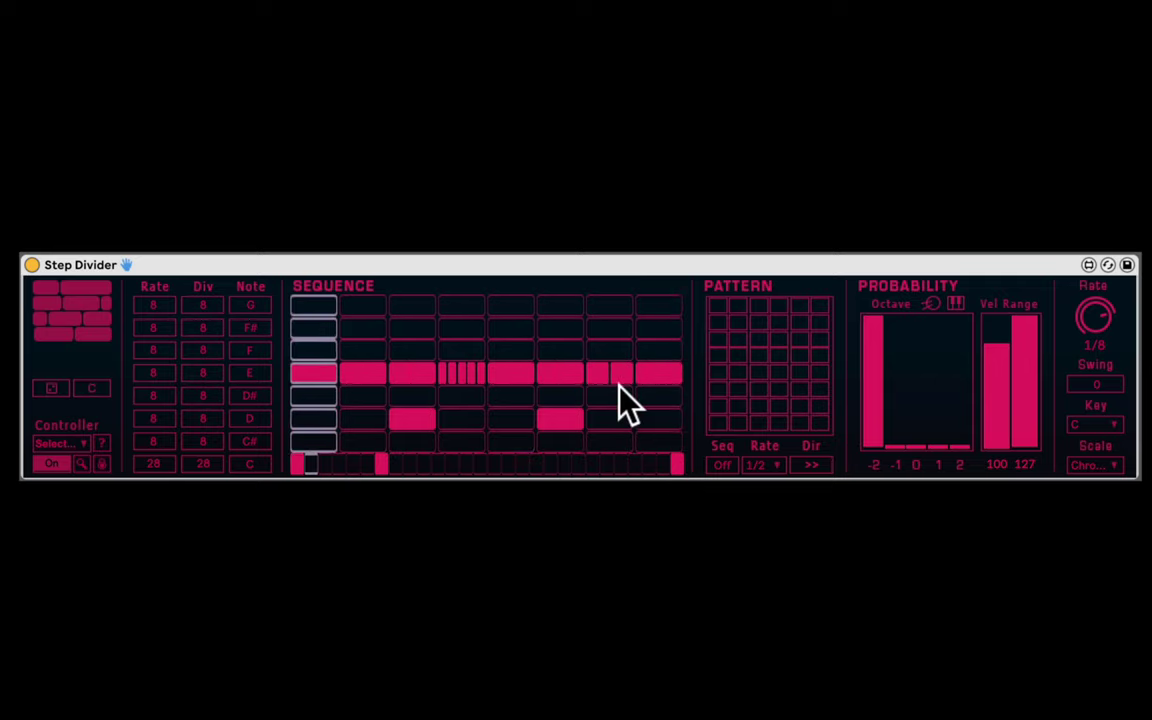
pyautogui.click(584, 419)
pyautogui.click(612, 420)
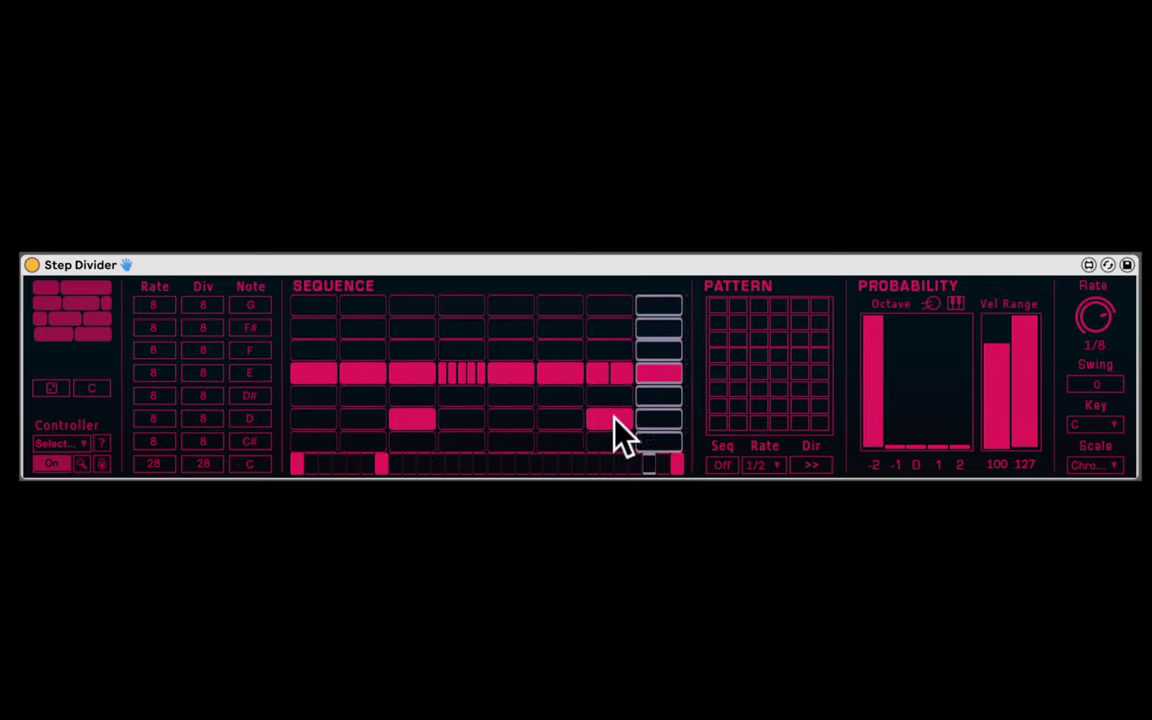
pyautogui.click(535, 463)
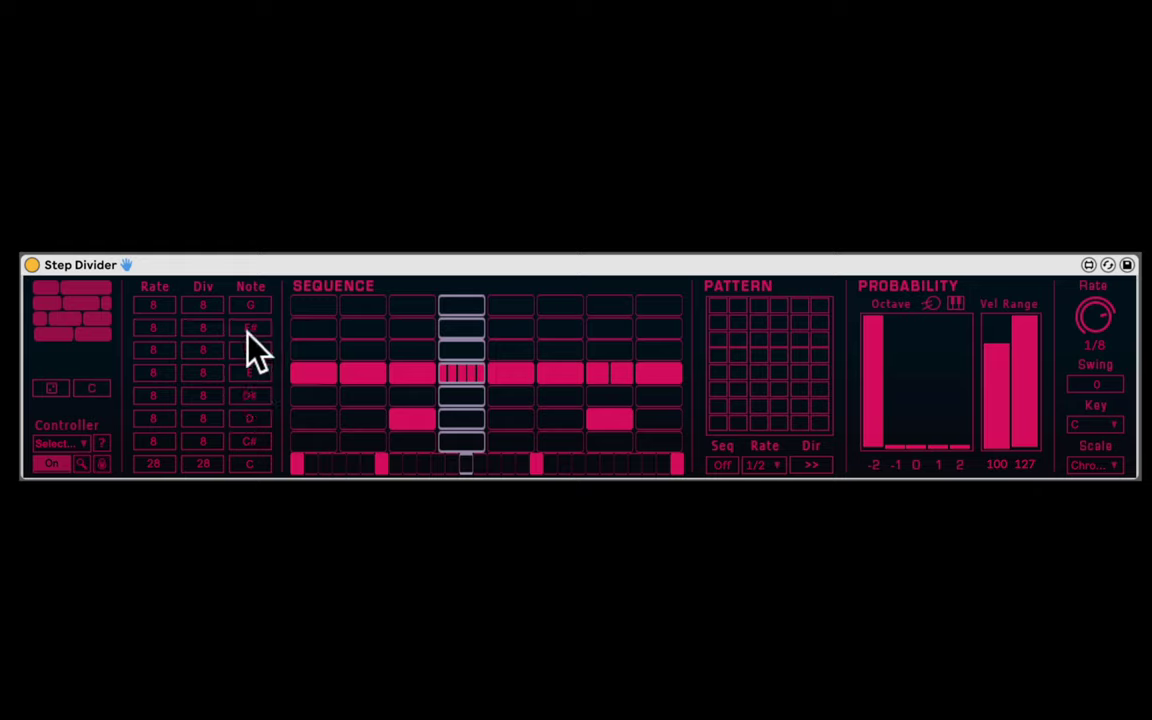
# - Roll several random step patterns with the dice, then clear the whole sequence
pyautogui.click(55, 387)
pyautogui.click(55, 388)
pyautogui.click(55, 388)
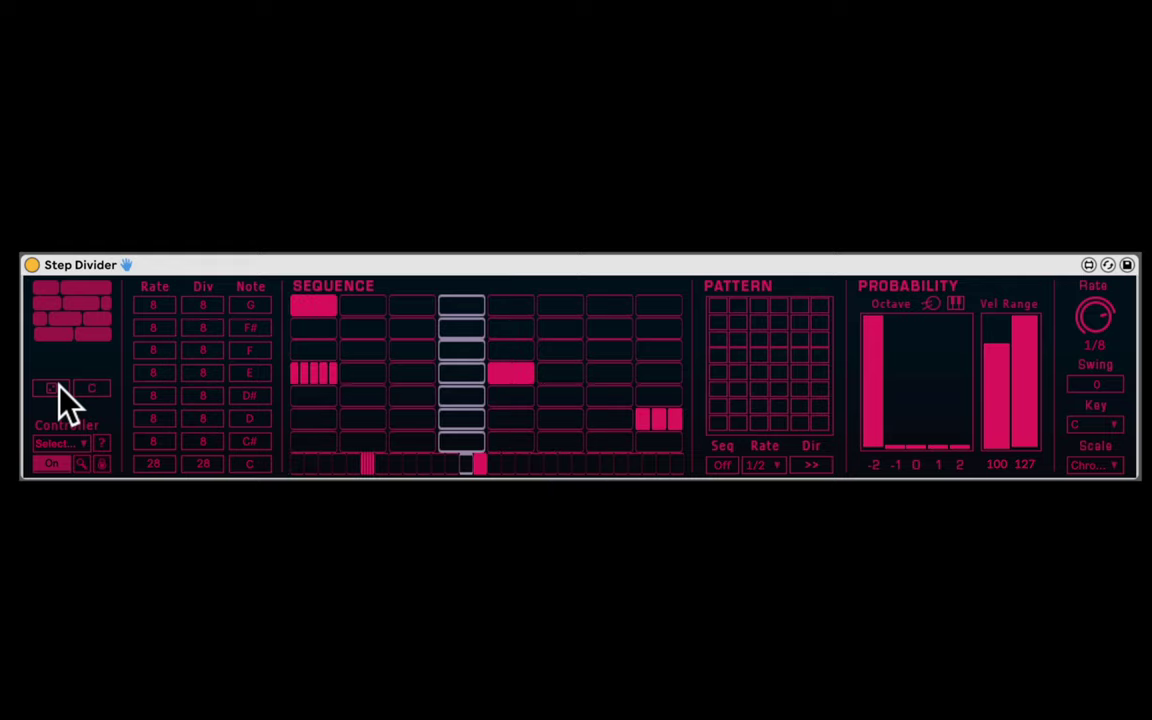
pyautogui.click(55, 388)
pyautogui.click(55, 388)
pyautogui.click(88, 388)
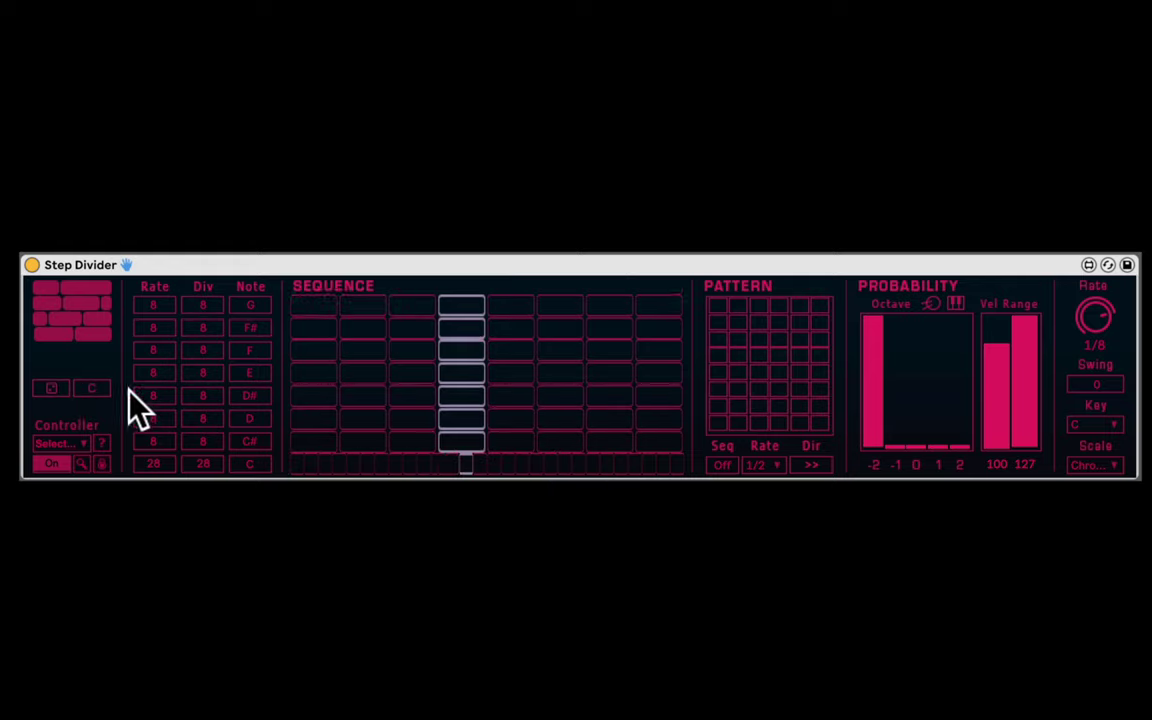
# - Lower the C row rate to 8 and turn on its first step
pyautogui.click(310, 444)
pyautogui.moveTo(180, 463); pyautogui.dragTo(172, 463)
pyautogui.click(322, 463)
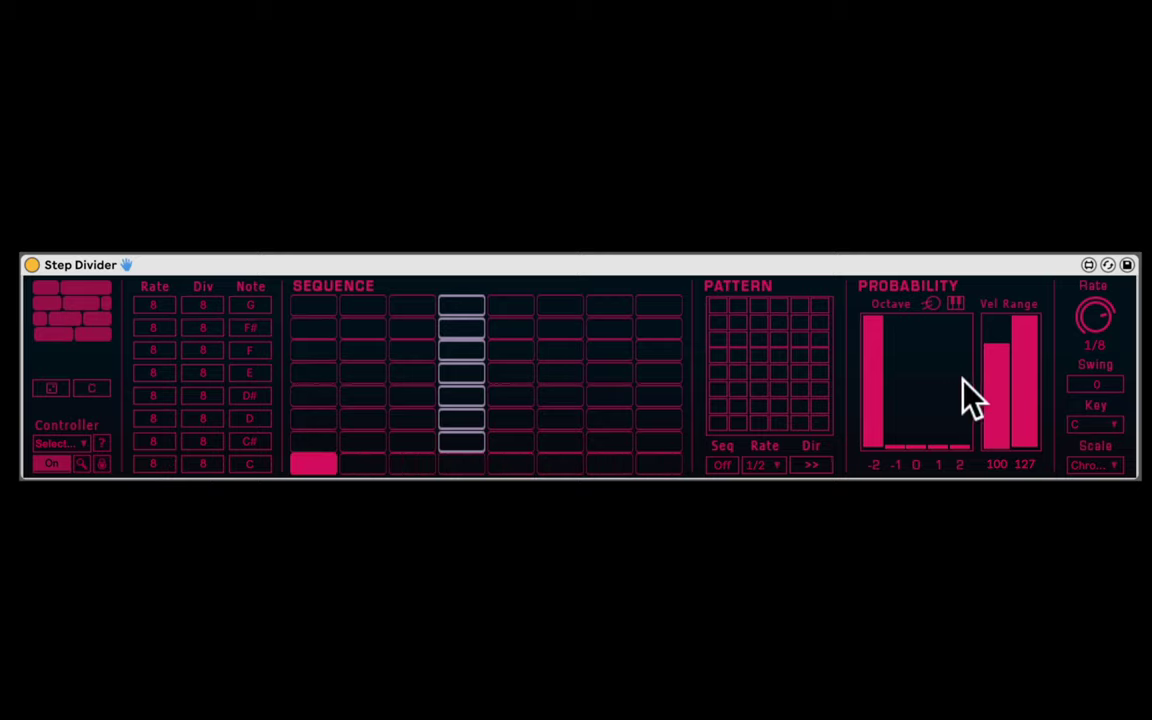
# - Raise the octave 0, +1 and +2 probability bars, leaving octave -2 at full
pyautogui.moveTo(874, 364); pyautogui.dragTo(878, 299)
pyautogui.hscroll(10, 1124, 342)
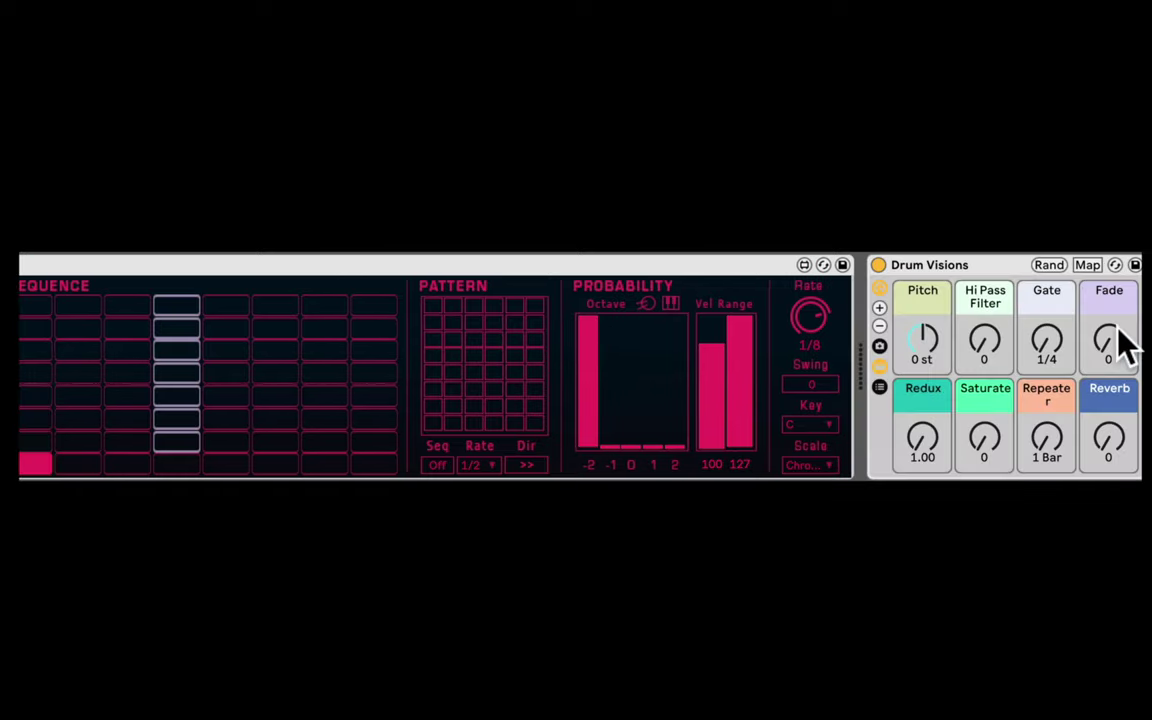
pyautogui.hscroll(-10, 967, 355)
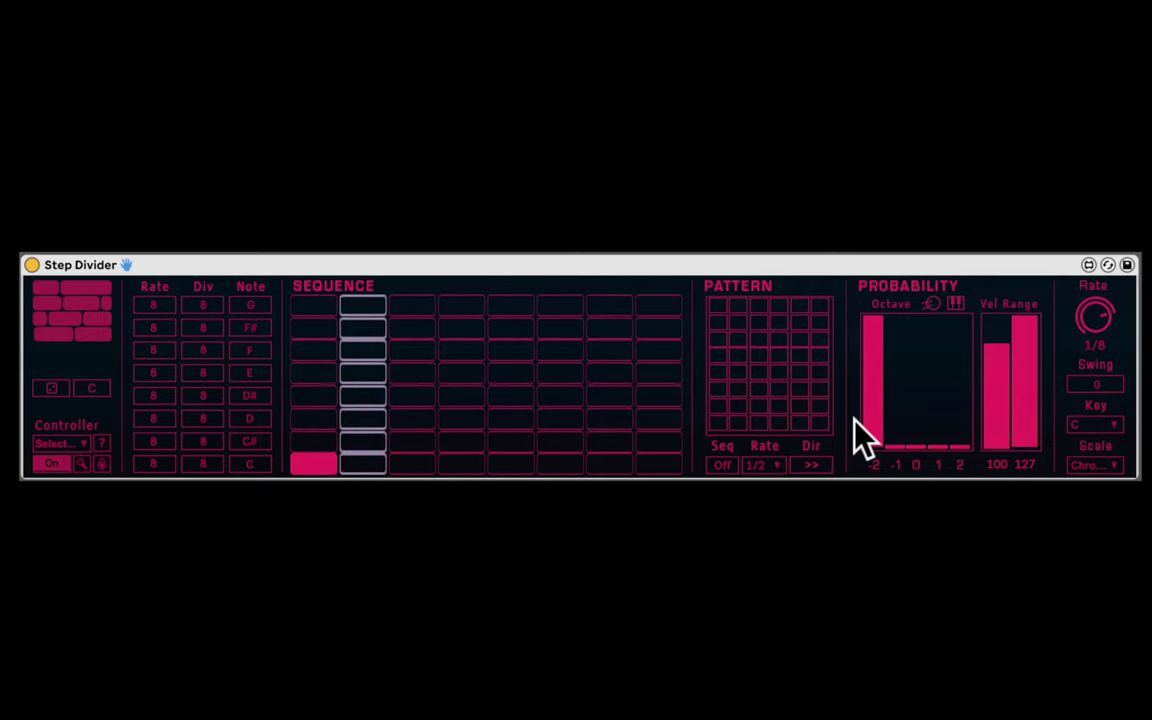
pyautogui.hscroll(9, 1036, 419)
pyautogui.click(600, 395)
pyautogui.click(940, 368)
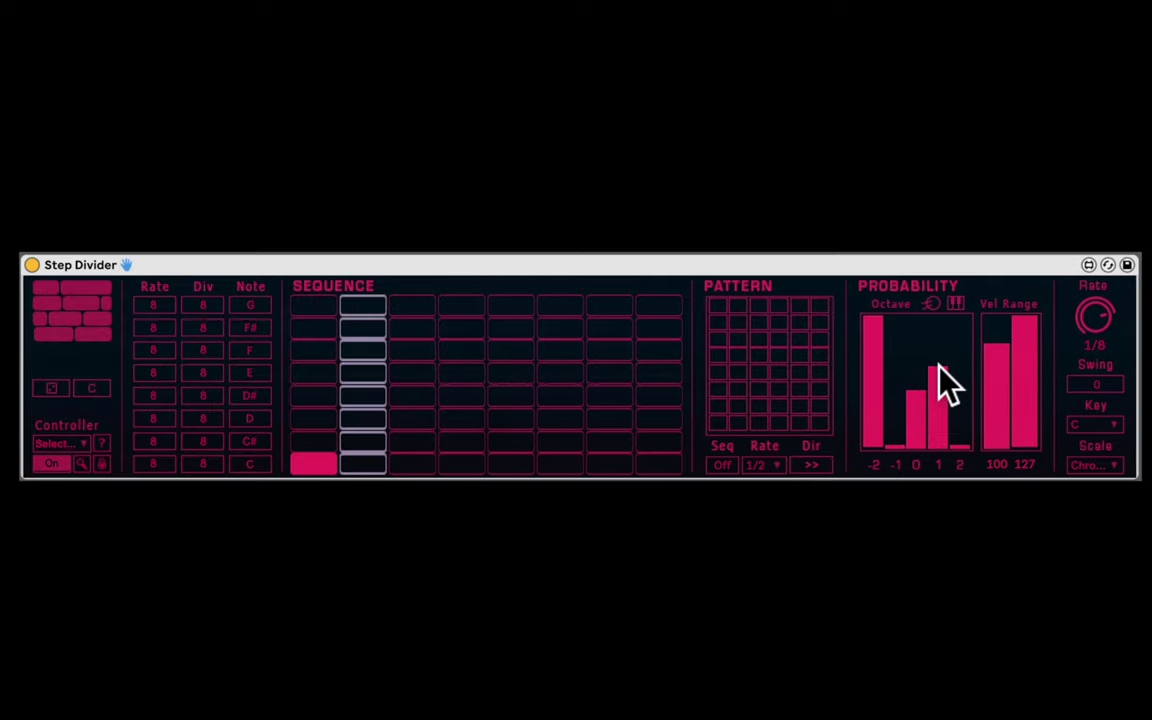
pyautogui.click(960, 347)
# - Add C# hits on steps 3 and 7, a C hit on step 6, and F on steps 1–2
pyautogui.click(416, 442)
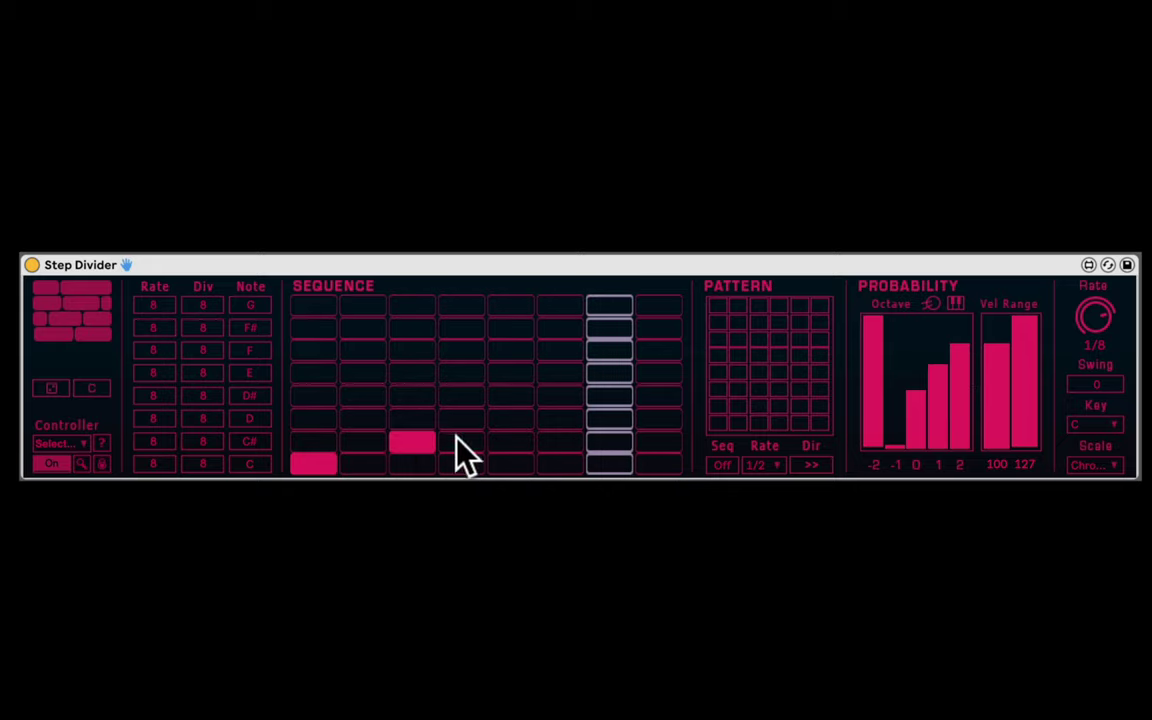
pyautogui.click(606, 442)
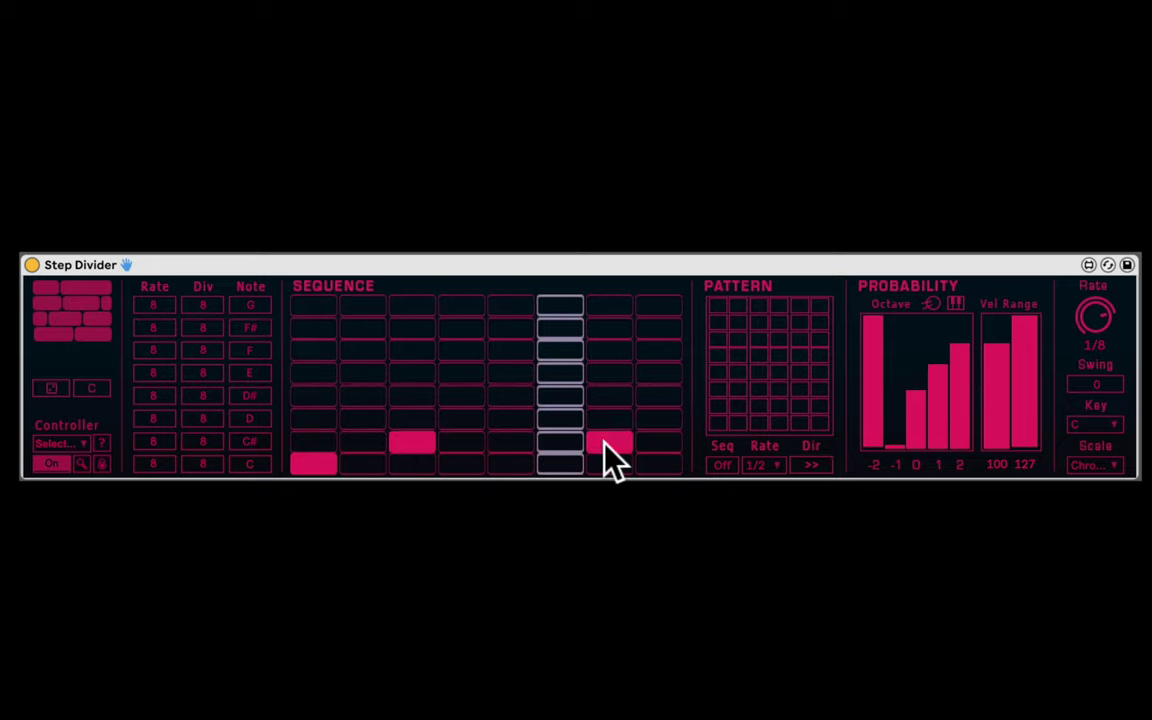
pyautogui.click(542, 464)
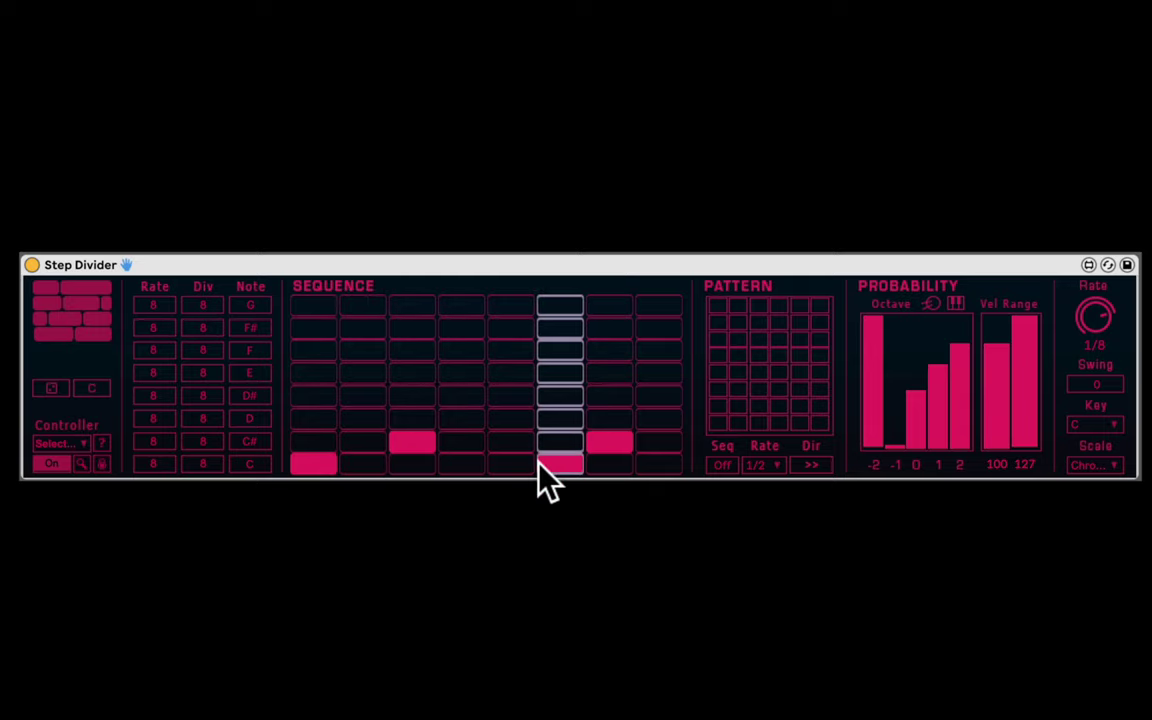
pyautogui.click(326, 350)
pyautogui.click(350, 350)
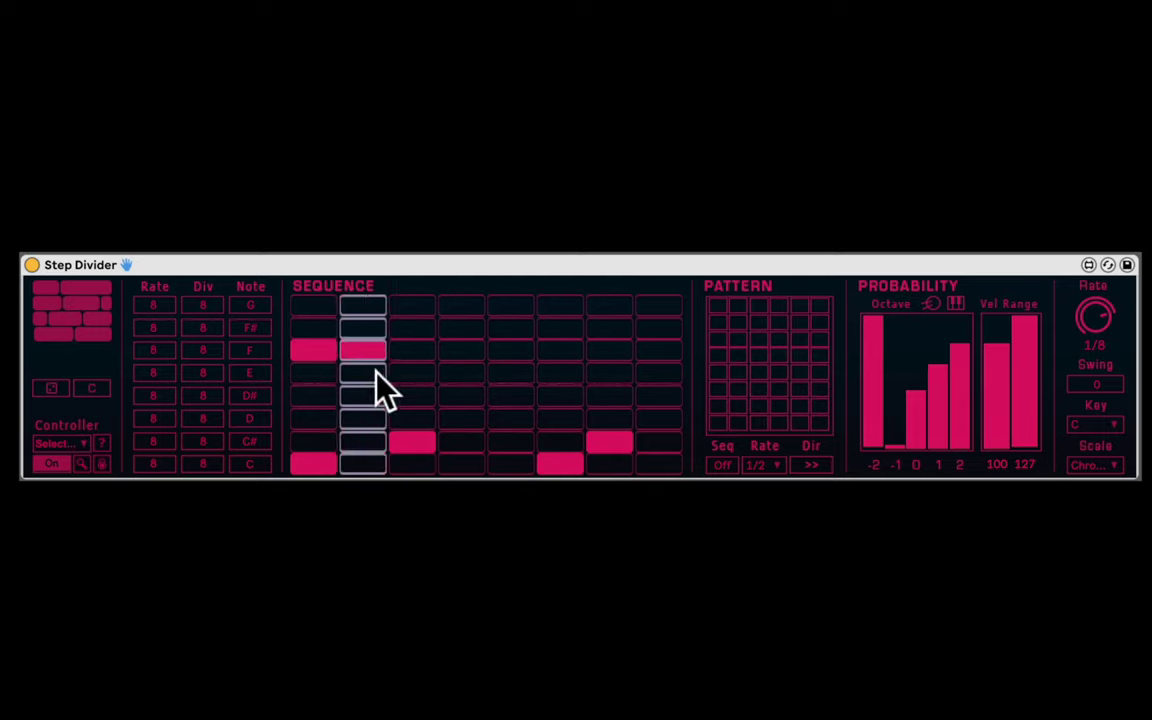
# - Add E hits on steps 3 through 8
pyautogui.click(412, 374)
pyautogui.click(463, 375)
pyautogui.click(511, 375)
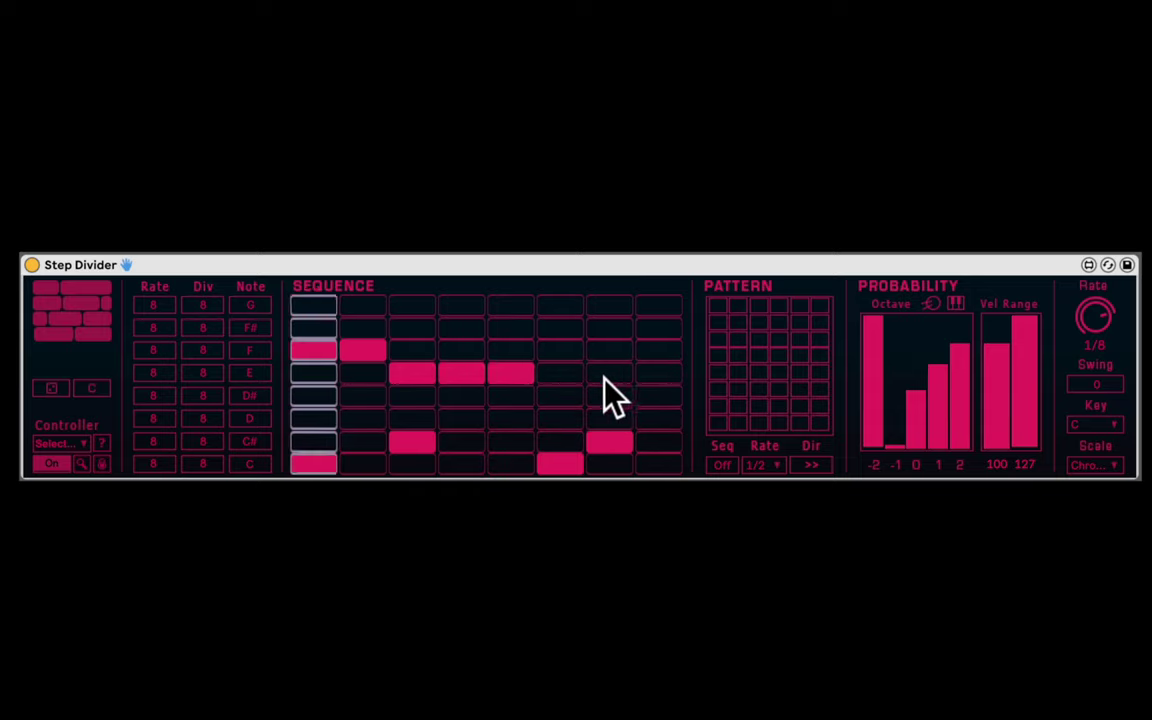
pyautogui.click(606, 375)
pyautogui.click(578, 375)
pyautogui.click(650, 375)
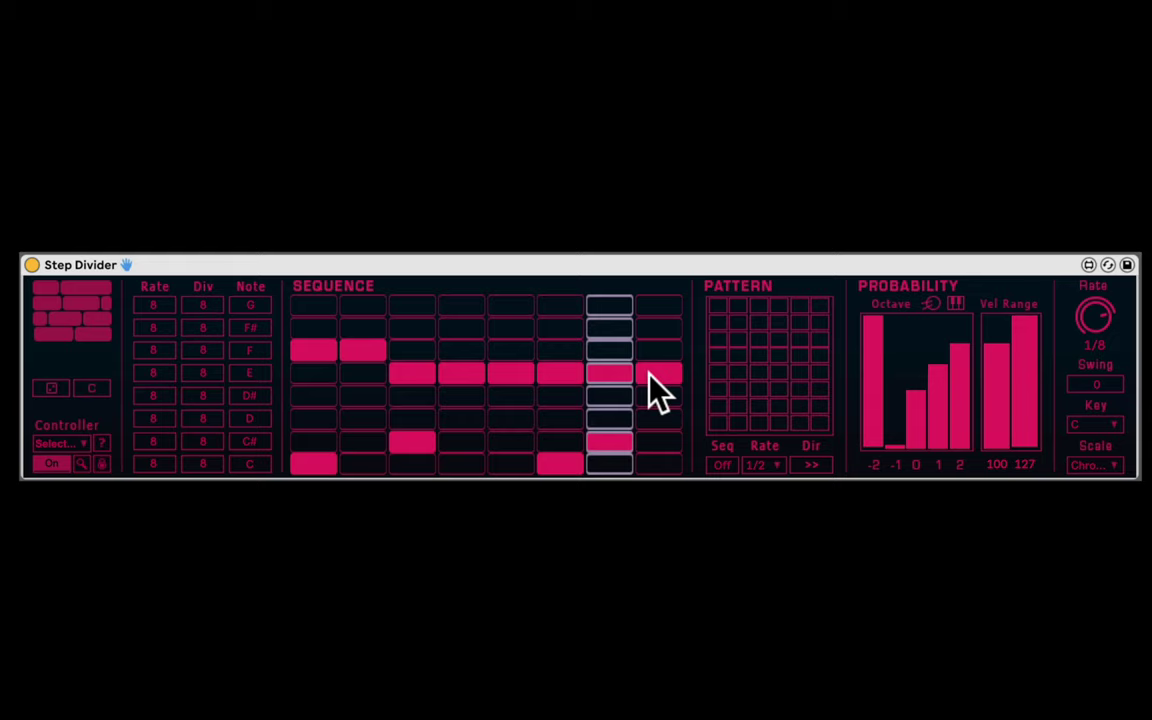
pyautogui.hscroll(5, 655, 390)
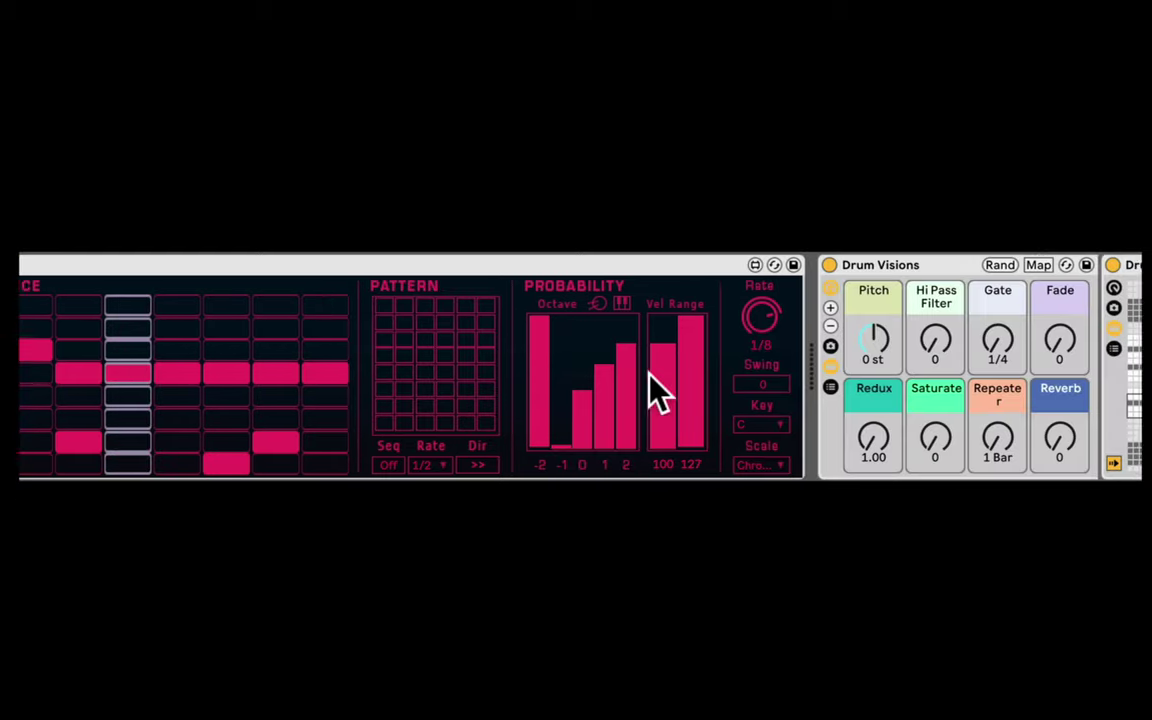
pyautogui.hscroll(5, 655, 390)
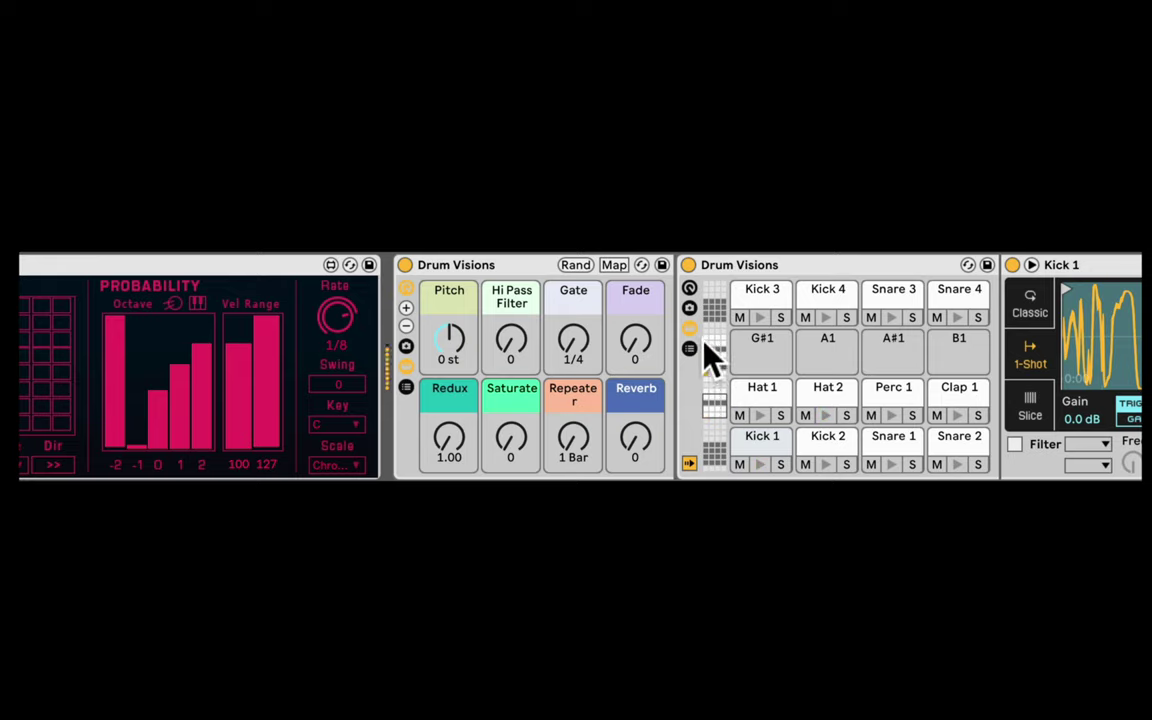
pyautogui.hscroll(-10, 700, 375)
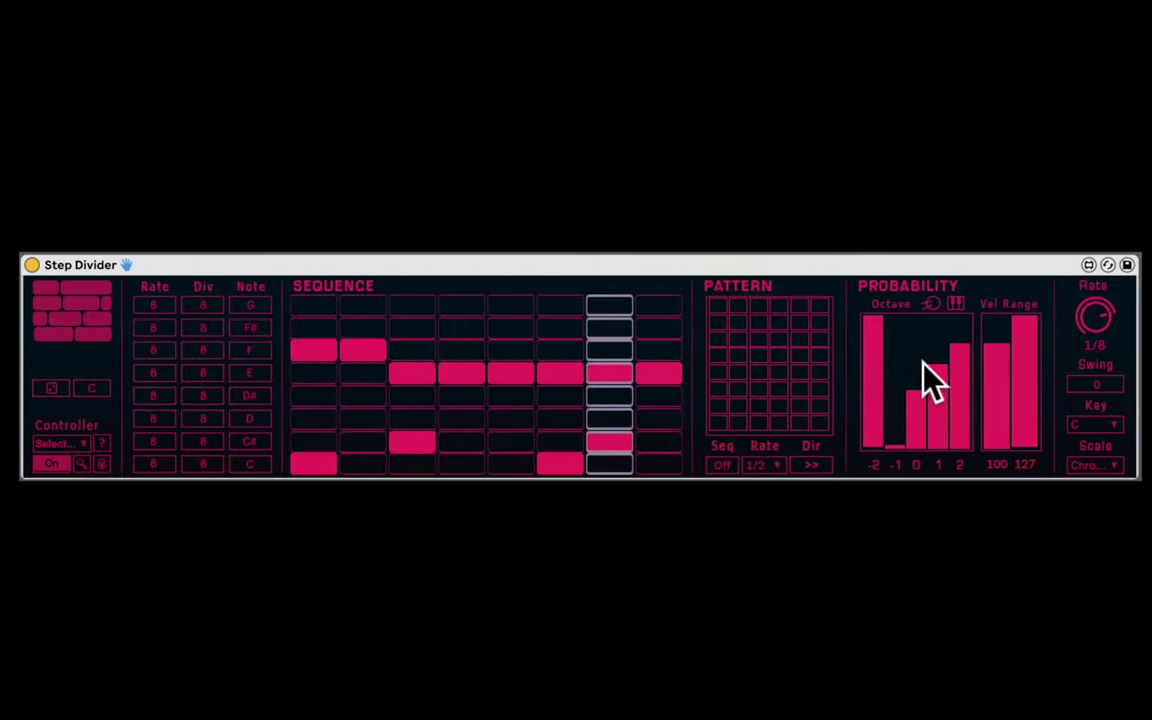
pyautogui.hscroll(5, 928, 381)
pyautogui.hscroll(-8, 800, 360)
pyautogui.moveTo(1100, 334); pyautogui.dragTo(1100, 334)
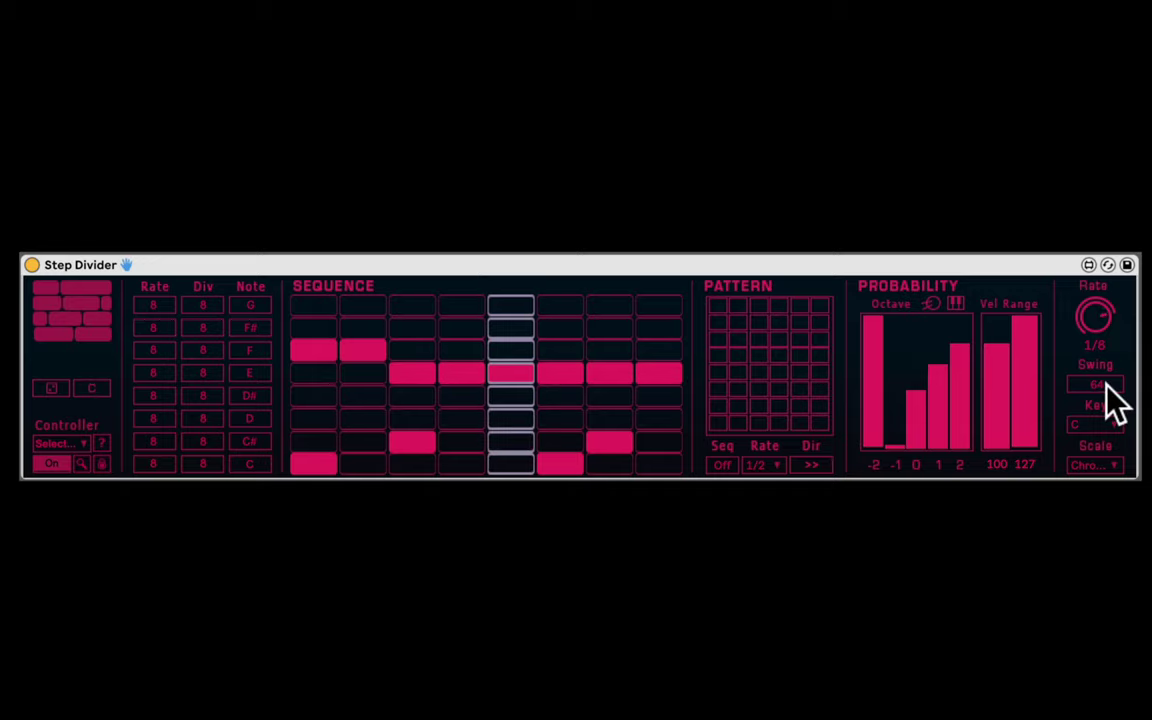
pyautogui.moveTo(1105, 384); pyautogui.dragTo(1105, 384)
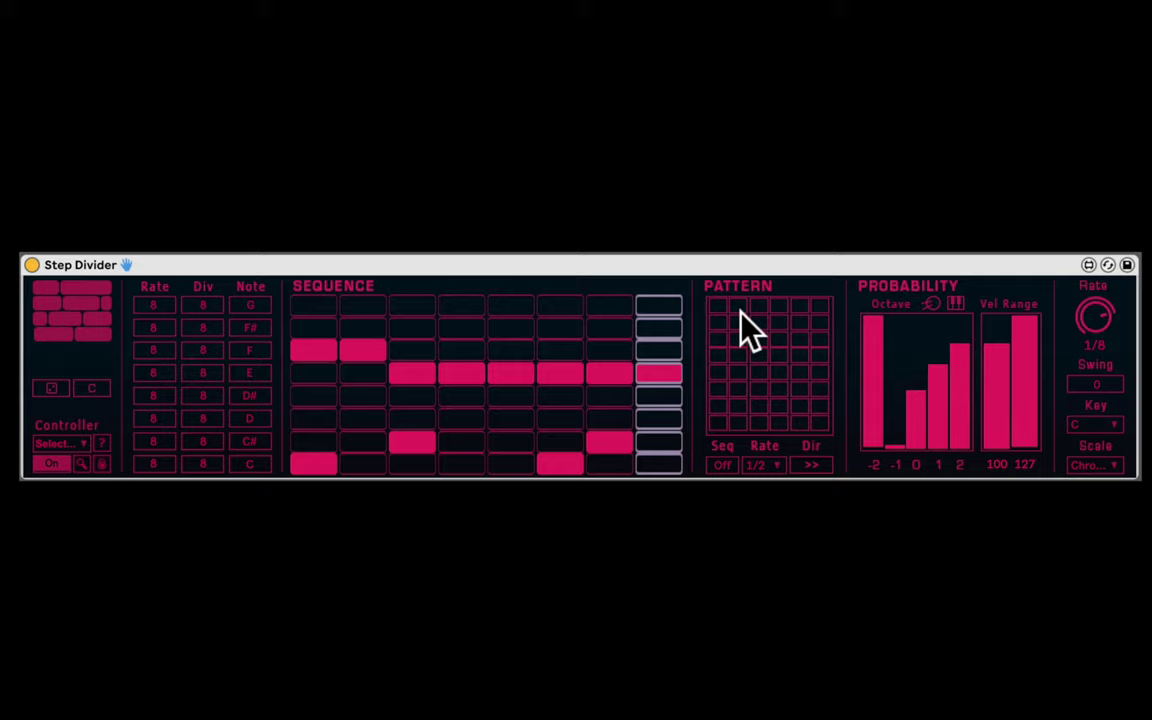
# - Enable pattern sequencing with forward (>>) direction and switch between the first two pattern slots
pyautogui.click(722, 465)
pyautogui.click(812, 465)
pyautogui.click(814, 465)
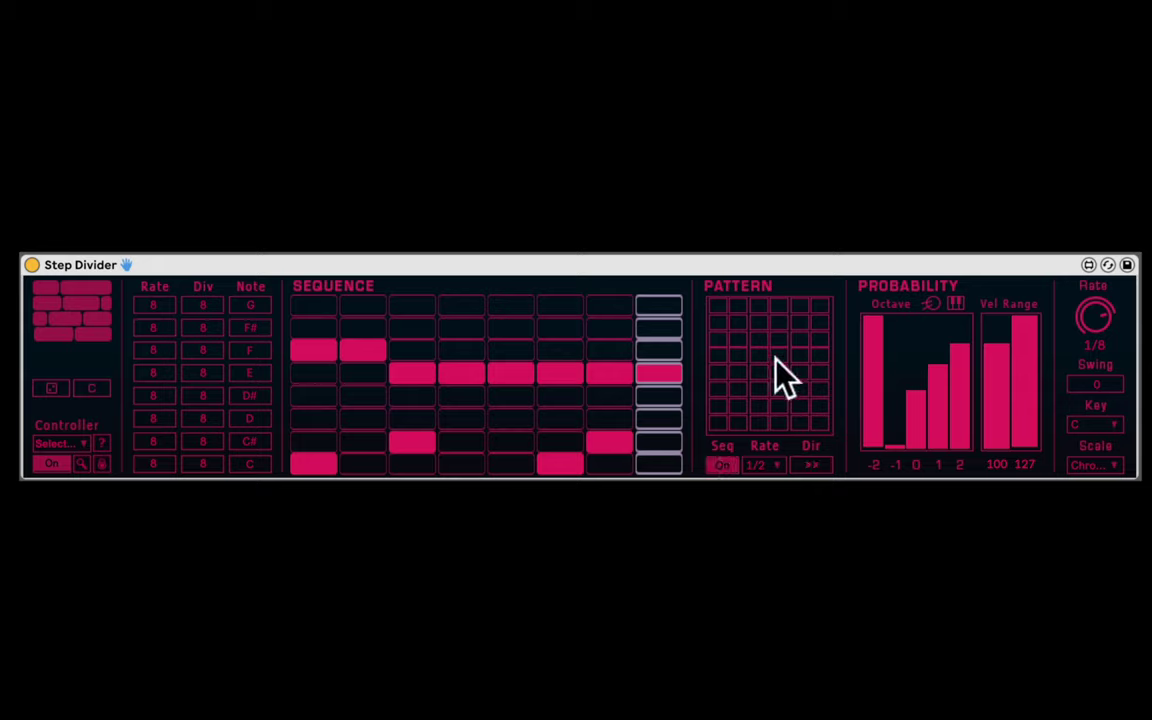
pyautogui.click(738, 306)
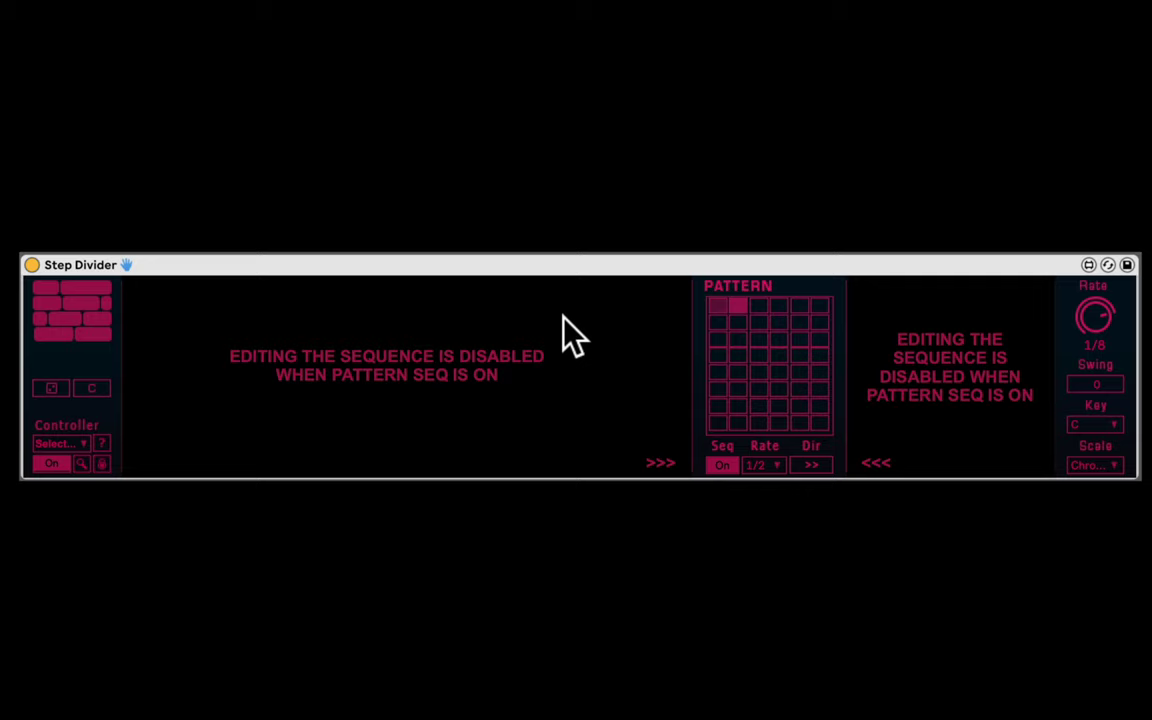
pyautogui.click(721, 305)
# - With sequencing off, add G on step 6 and F# on step 5, remove C on step 6, then toggle sequencing
pyautogui.click(722, 465)
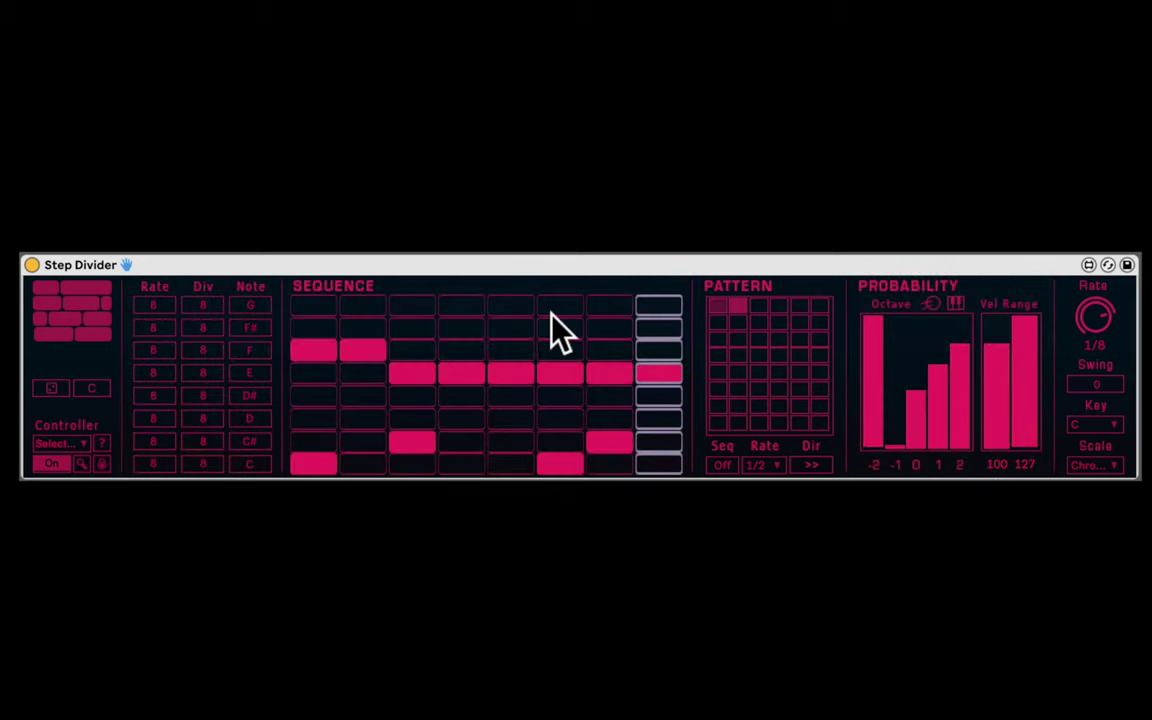
pyautogui.click(559, 305)
pyautogui.click(511, 329)
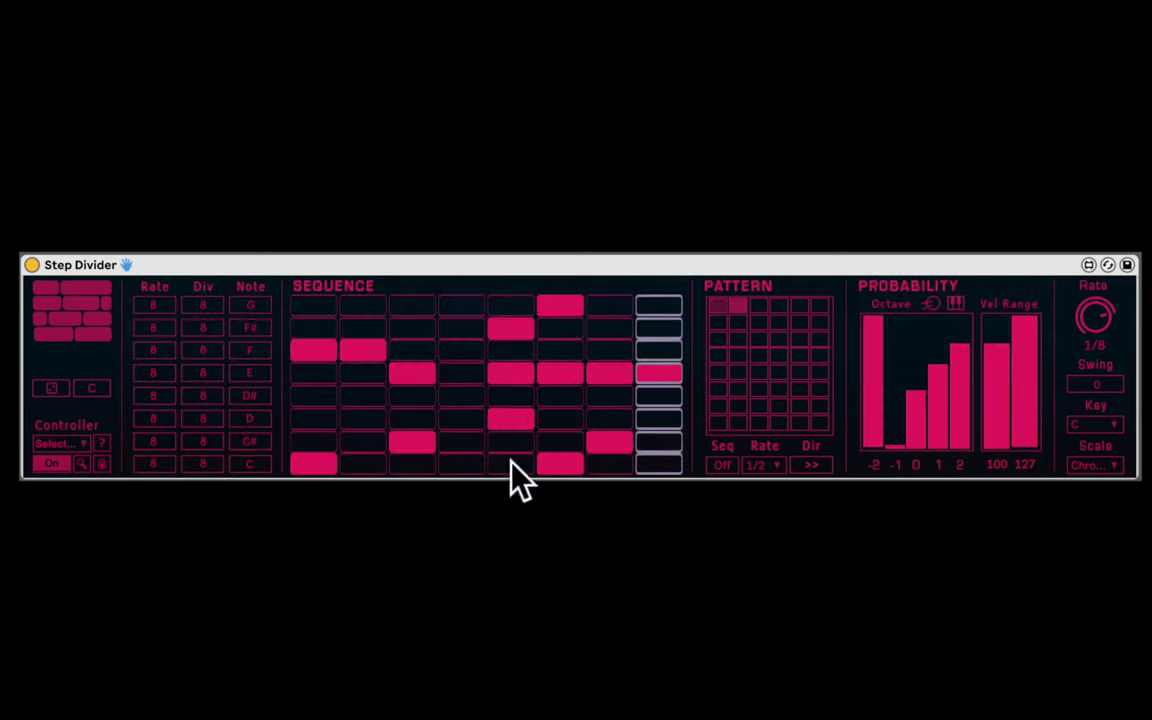
pyautogui.click(562, 464)
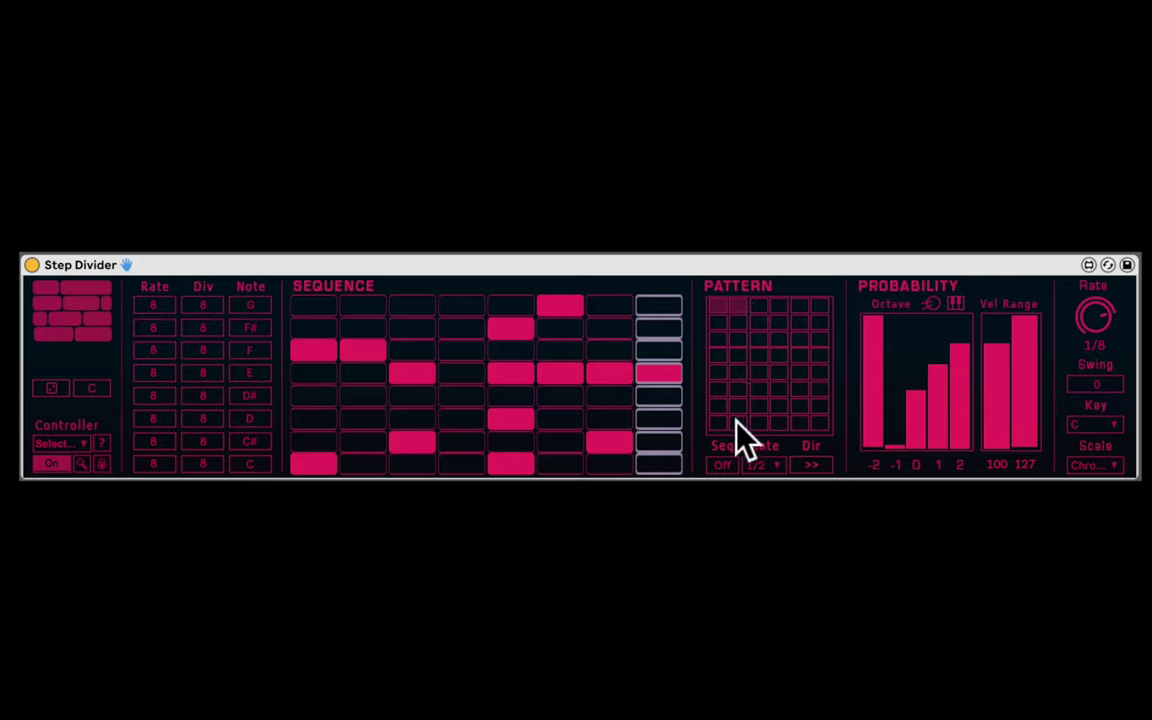
pyautogui.click(722, 465)
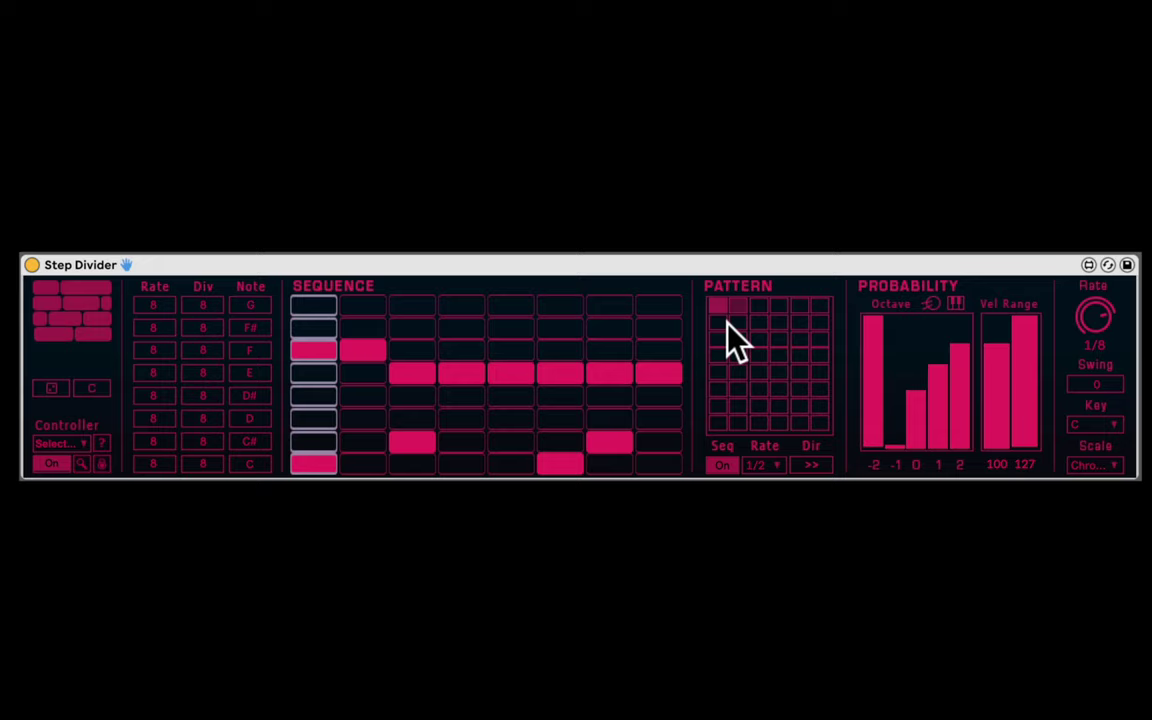
pyautogui.click(722, 465)
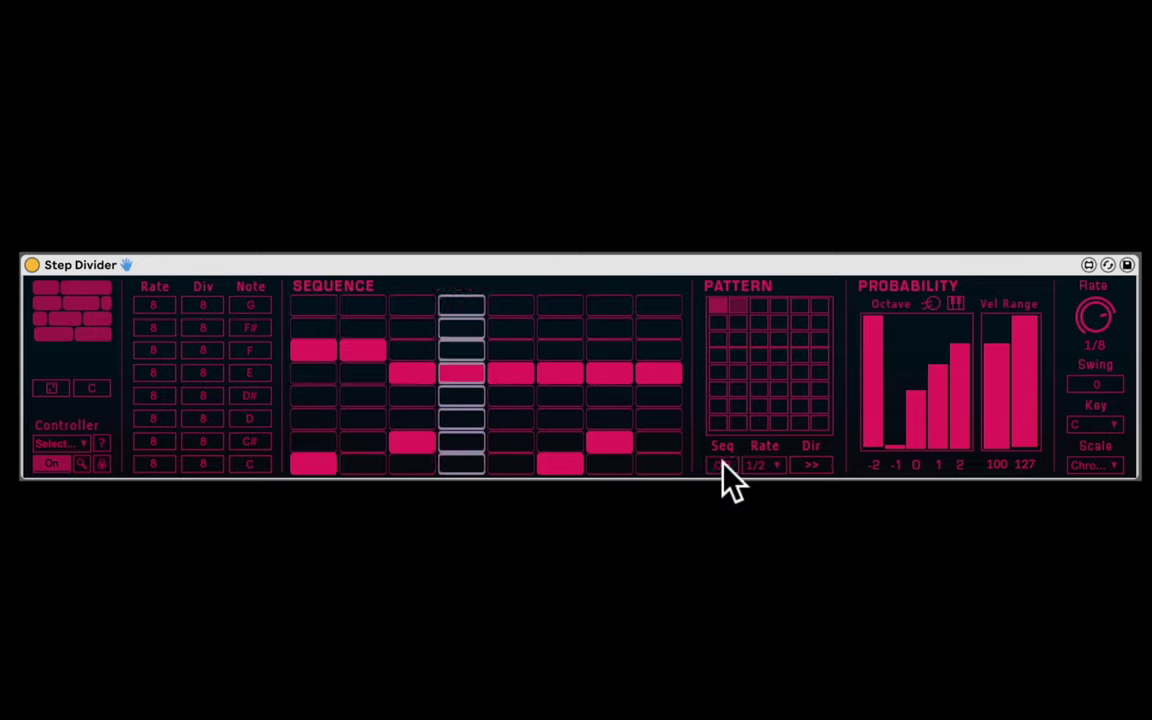
# - Lower the Vel Range minimum from 100 to 96
pyautogui.click(1003, 366)
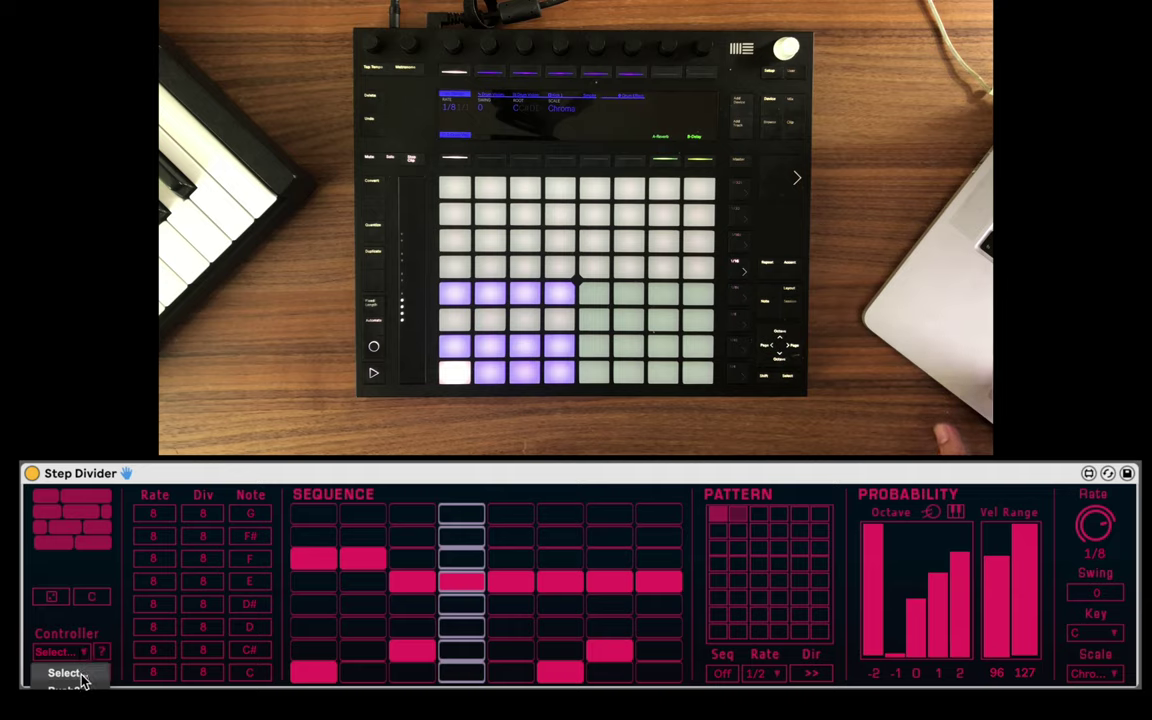
# - Select Push2 in Step Divider's Controller dropdown
pyautogui.click(85, 692)
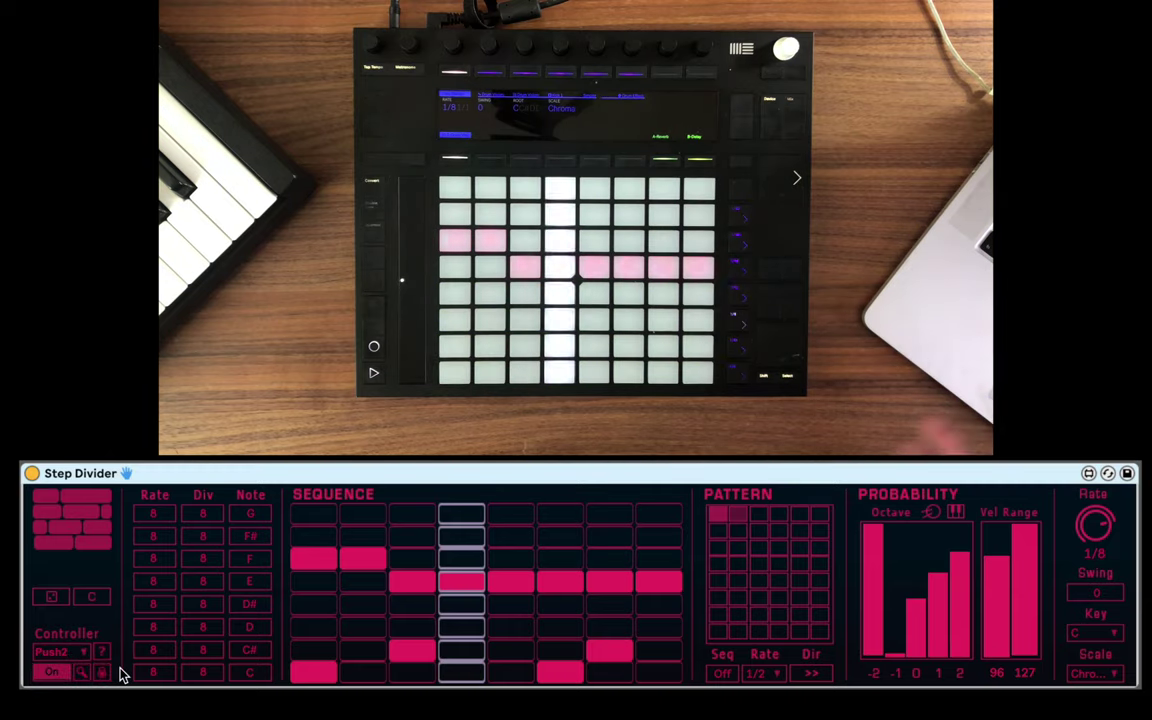